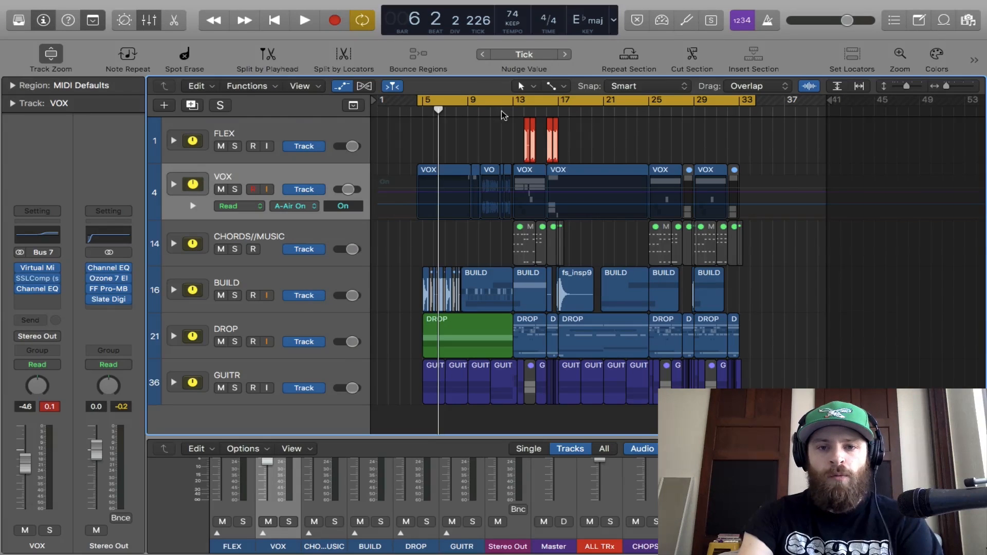
- Turn off the cycle range, open the Channel EQ on the Stereo Out channel and move its window over the arrangement
left_click(512, 101)
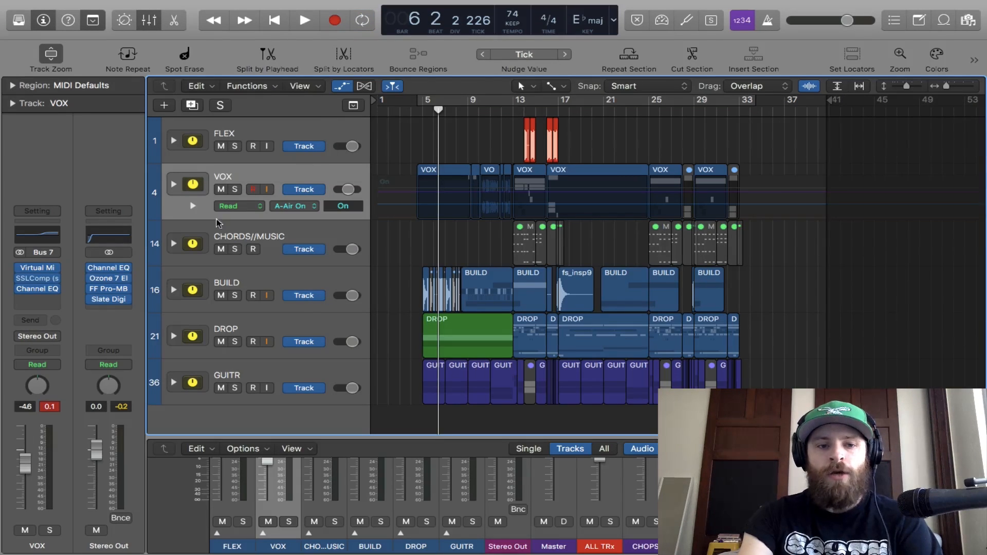
mouse_move(109, 269)
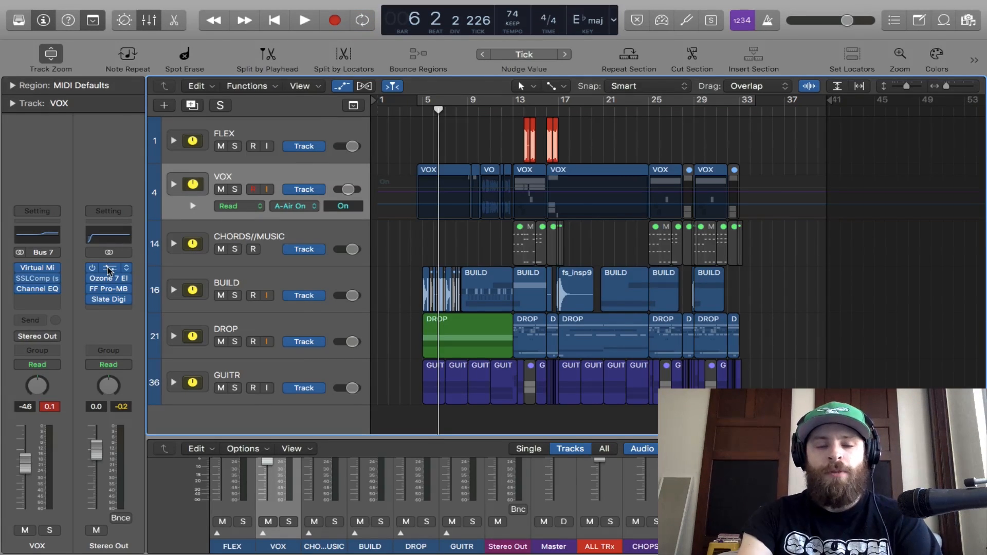
left_click(109, 268)
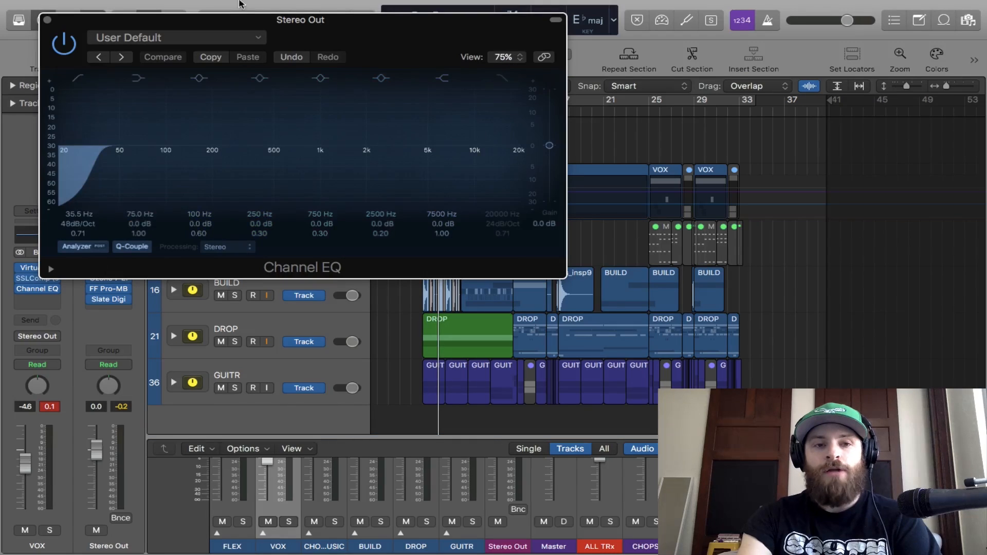
left_click_drag(250, 23, 453, 98)
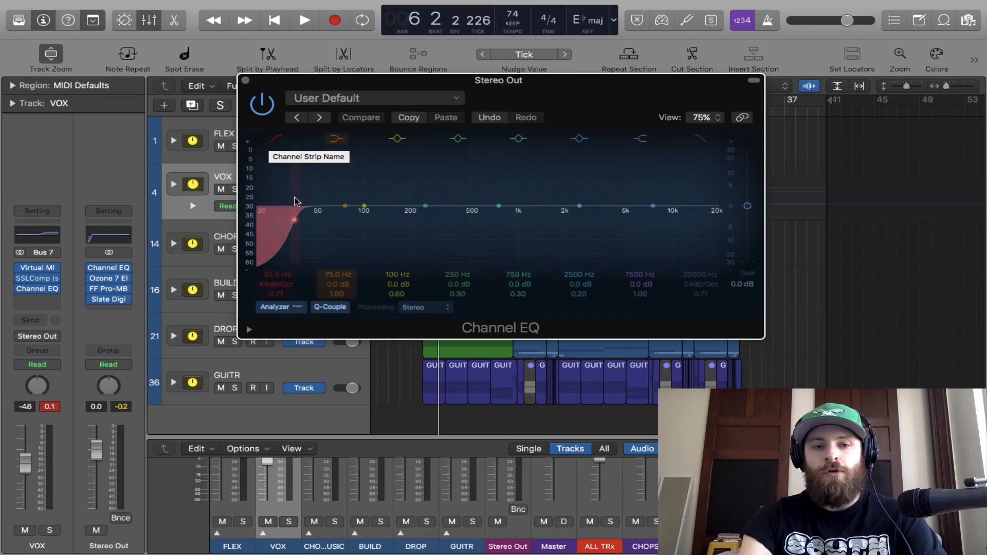
- Examine the Channel EQ in the Stereo Out plug-in chain and the low-cut curve it applies
key("ctrl")
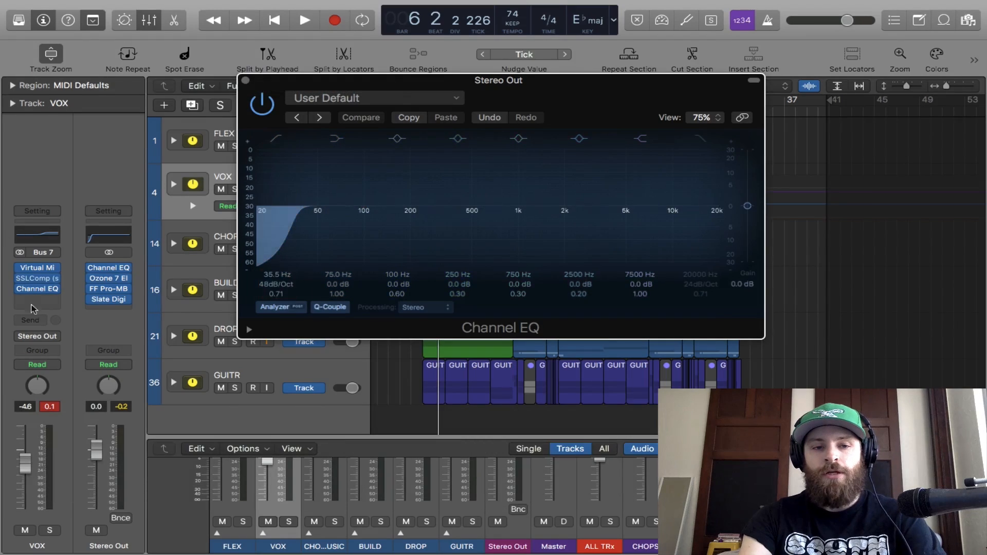
scroll(57, 333, "up", 5)
scroll(85, 554, "up", 5)
scroll(84, 514, "down", 10)
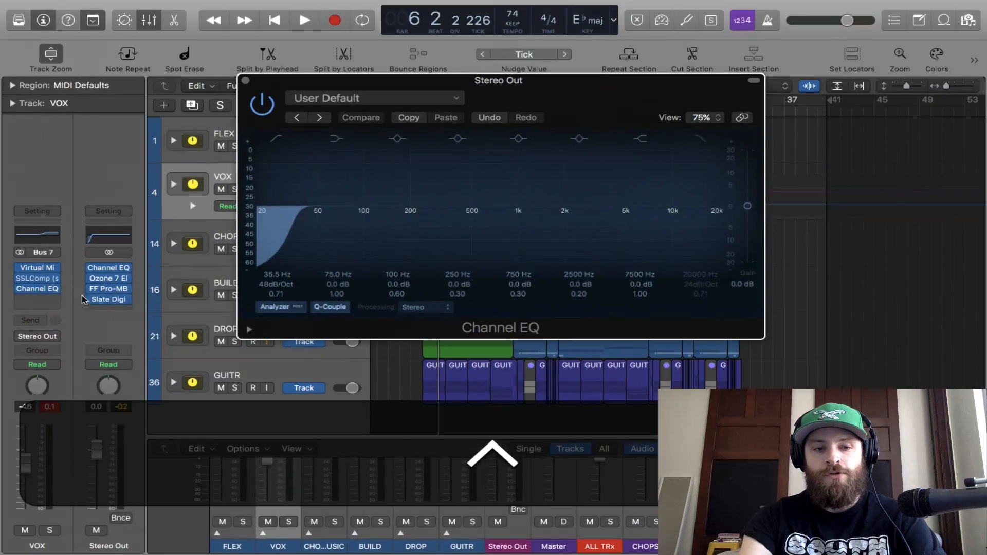
scroll(81, 240, "up", 10)
left_click(141, 343)
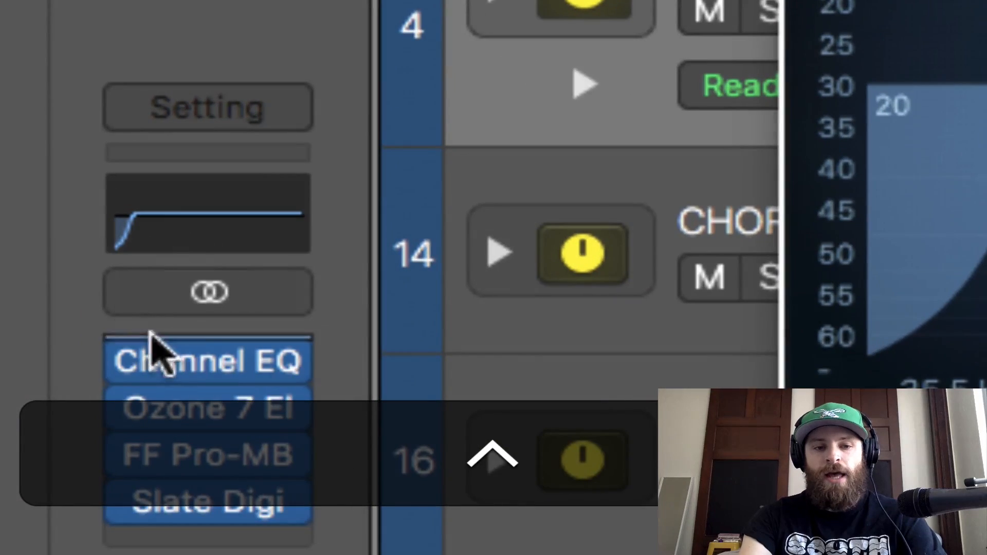
scroll(142, 343, "down", 10)
scroll(253, 242, "up", 10)
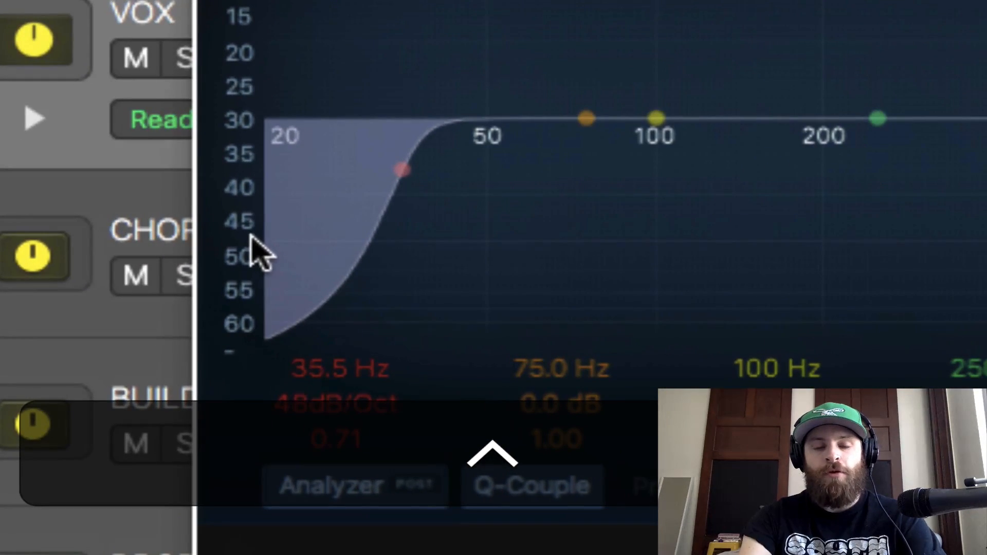
scroll(251, 237, "down", 10)
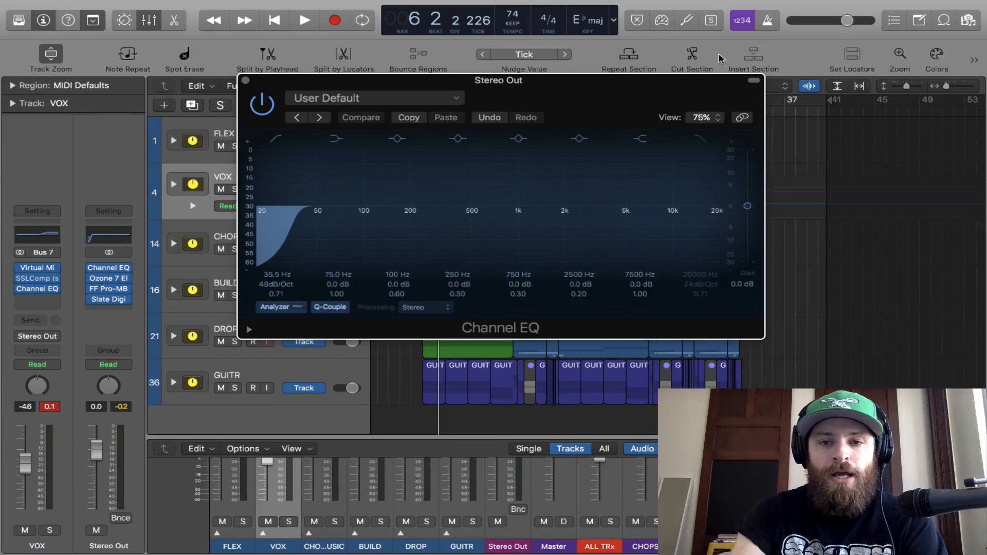
- Set the cycle range from bar 13 to bar 17, keeping the EQ window clear of the ruler while doing so
left_click_drag(650, 94, 650, 277)
scroll(542, 151, "up", 10)
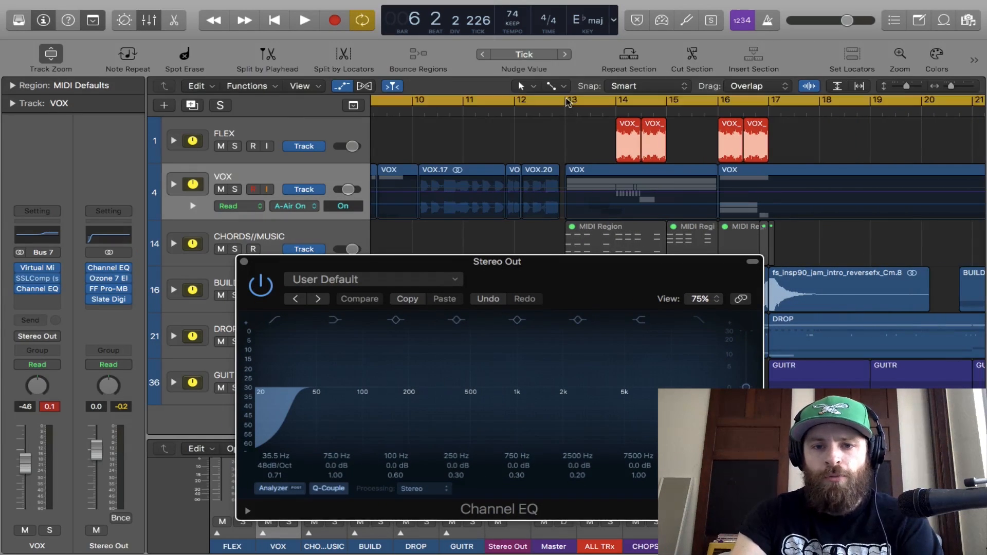
left_click_drag(568, 105, 760, 136)
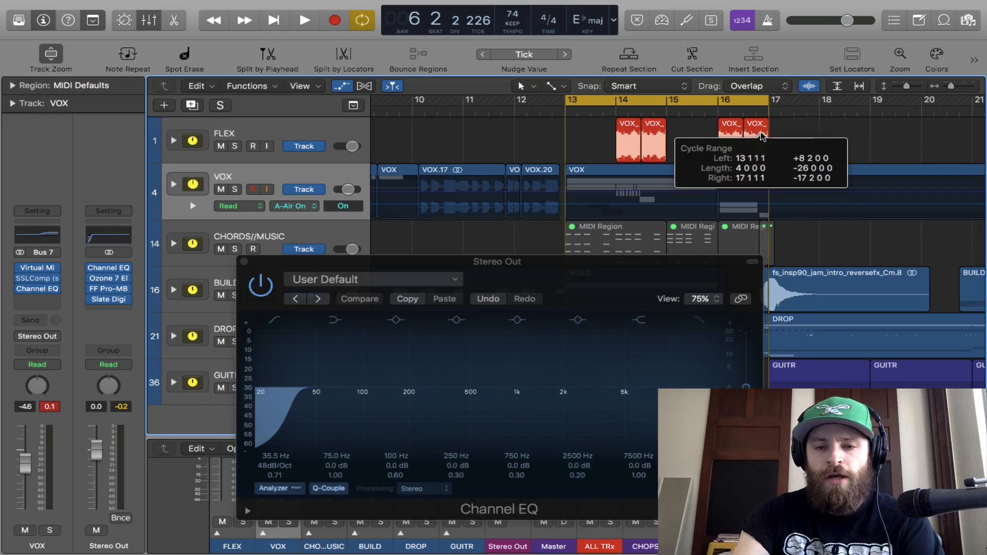
left_click_drag(572, 288, 586, 167)
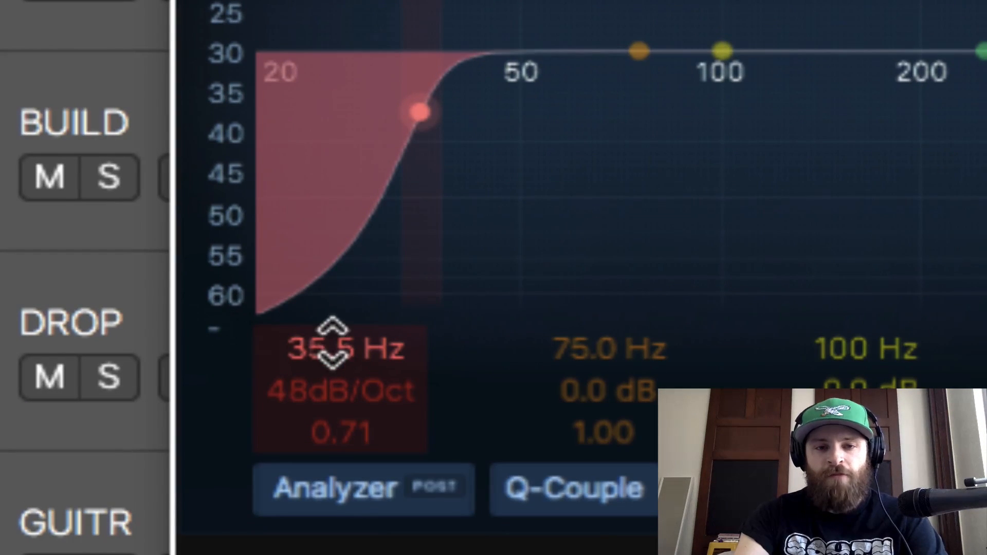
- Lower the Stereo Out EQ's low-cut frequency to 20 Hz, play the cycled section and raise the cut to 31.5 Hz while listening
left_click_drag(332, 342, 332, 391)
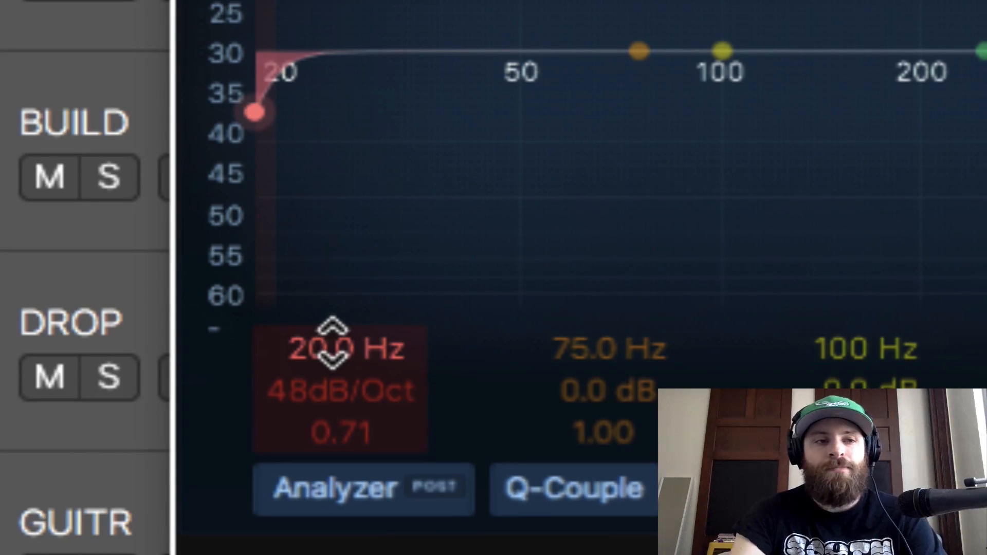
key("space")
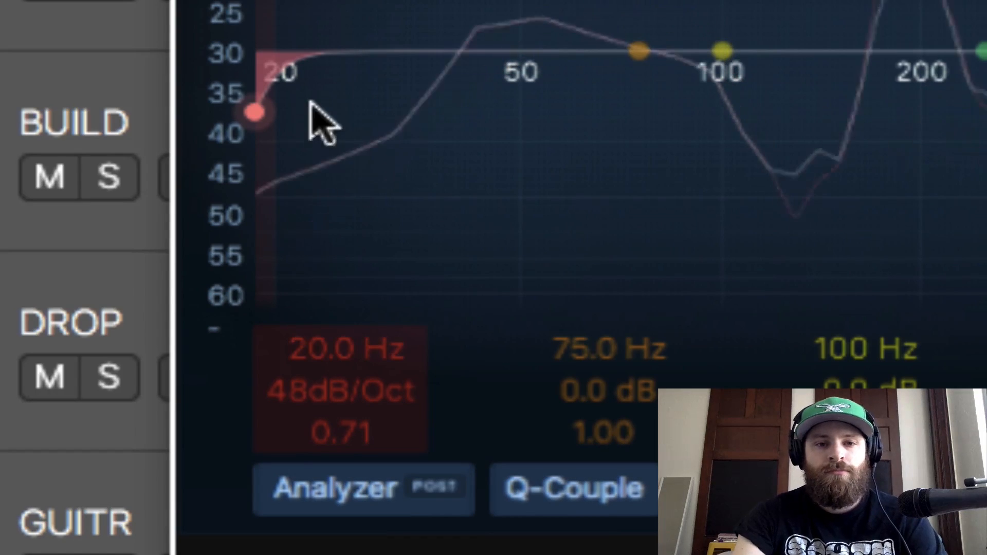
mouse_move(318, 339)
left_mouse_down()
mouse_move(318, 255)
mouse_move(320, 353)
left_mouse_up()
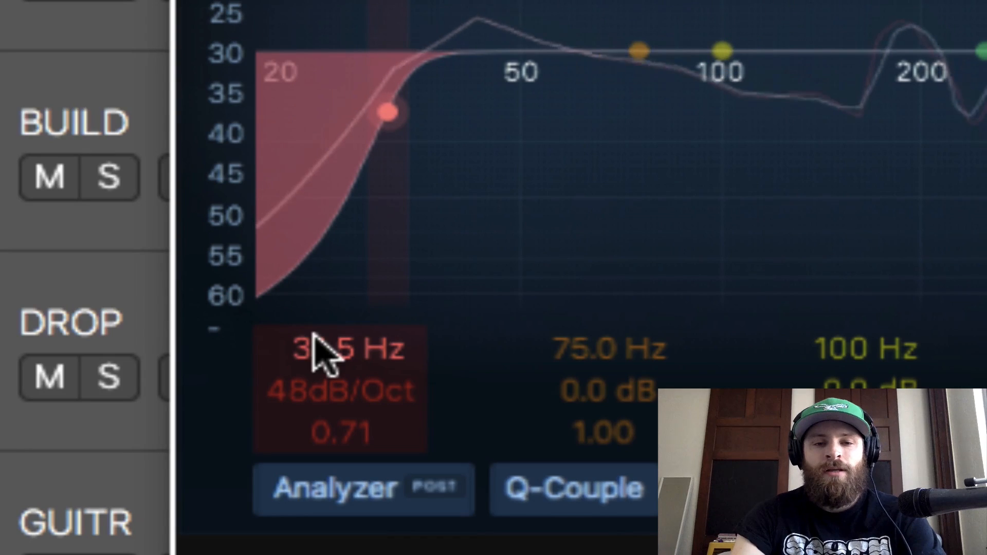
key("space")
key("ctrl")
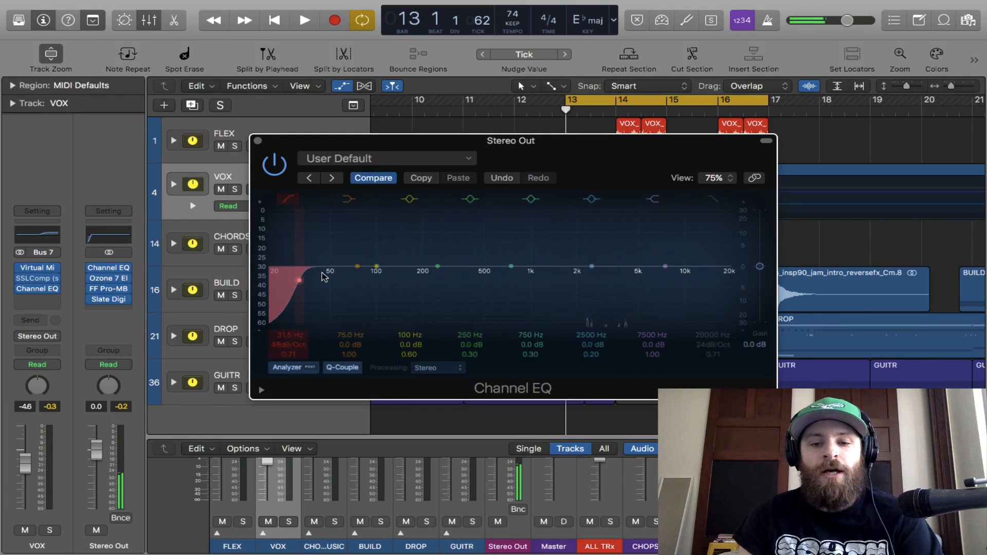
- Move the EQ window aside and briefly mute and unmute the VOX track and the Stereo Out channel
left_click_drag(456, 149, 580, 275)
left_click(221, 189)
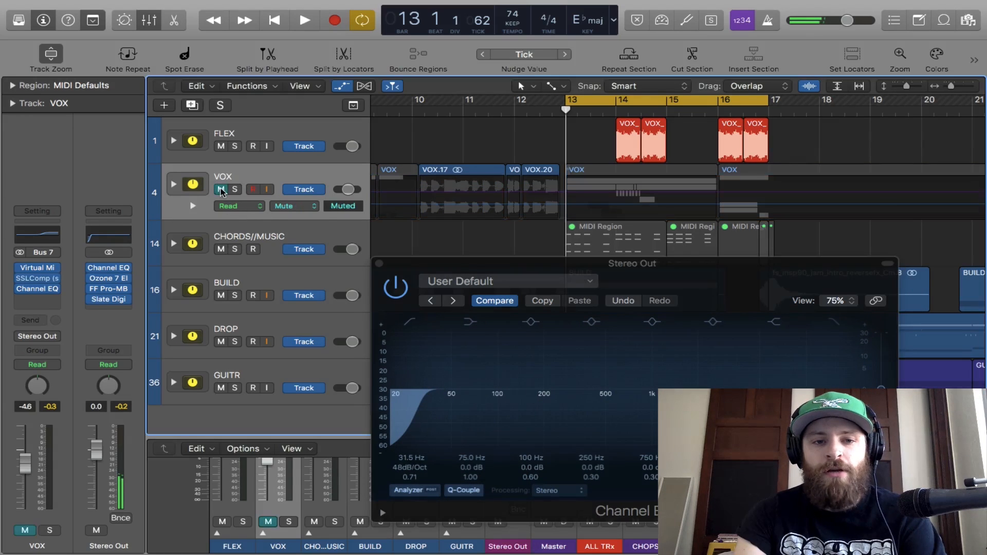
left_click(221, 189)
left_click(98, 530)
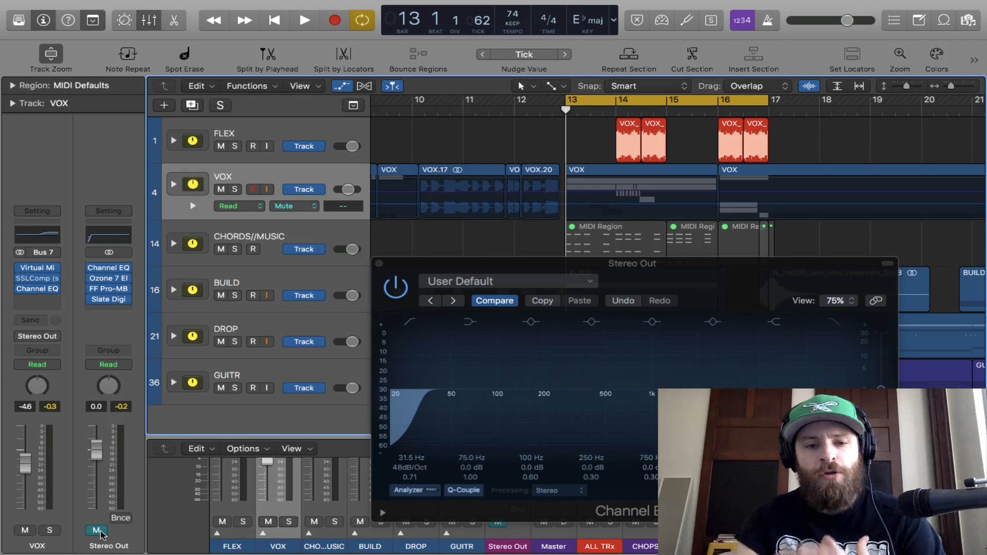
left_click(100, 532)
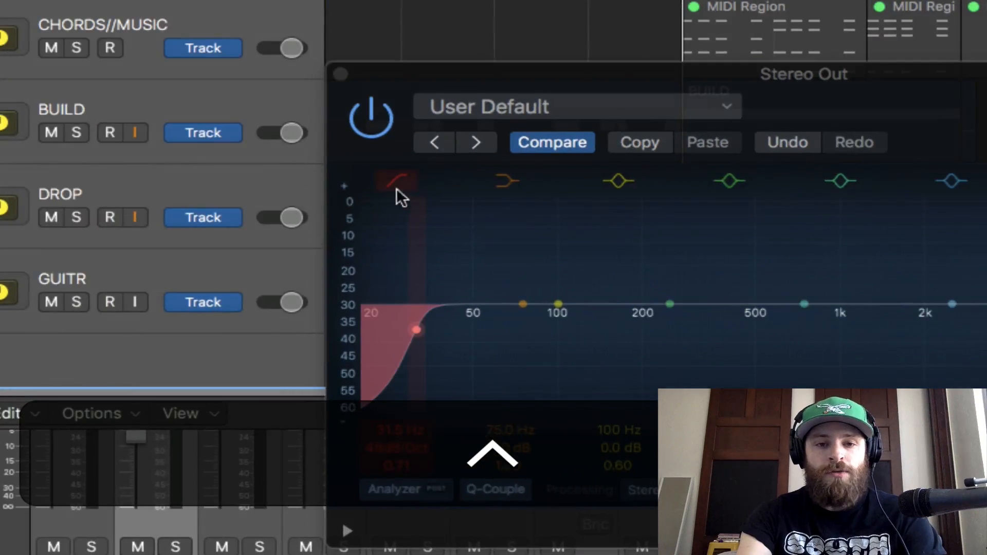
- Toggle the EQ's low-cut band off and on, try a 6 dB/Oct slope, restore 48 dB/Oct and close the EQ
left_click(391, 181)
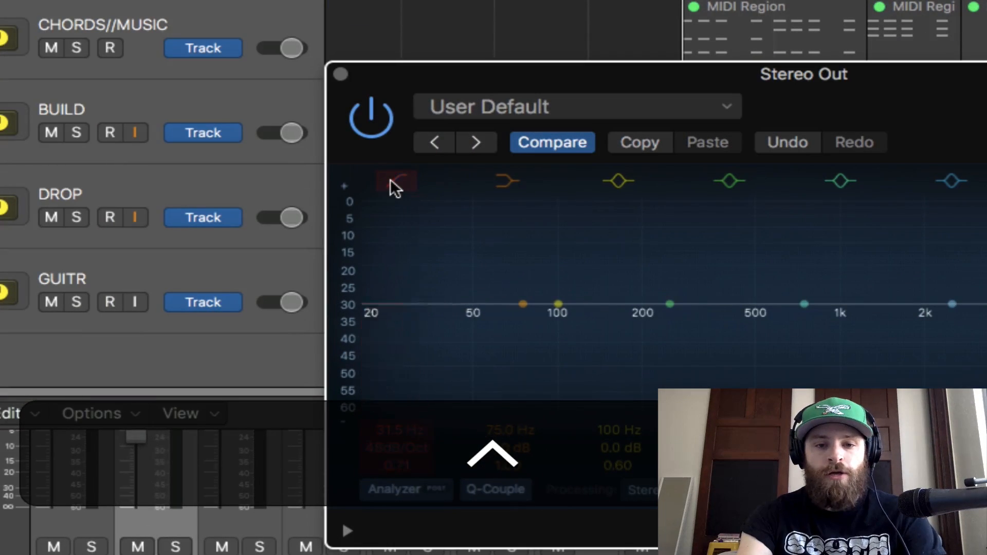
left_click(391, 181)
left_click(390, 181)
left_click(391, 181)
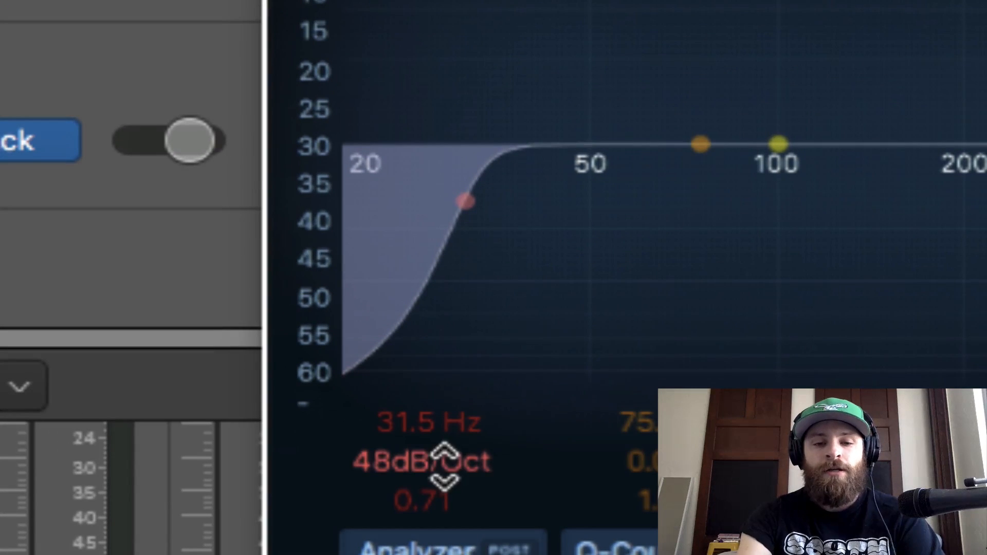
left_click_drag(445, 466, 445, 509)
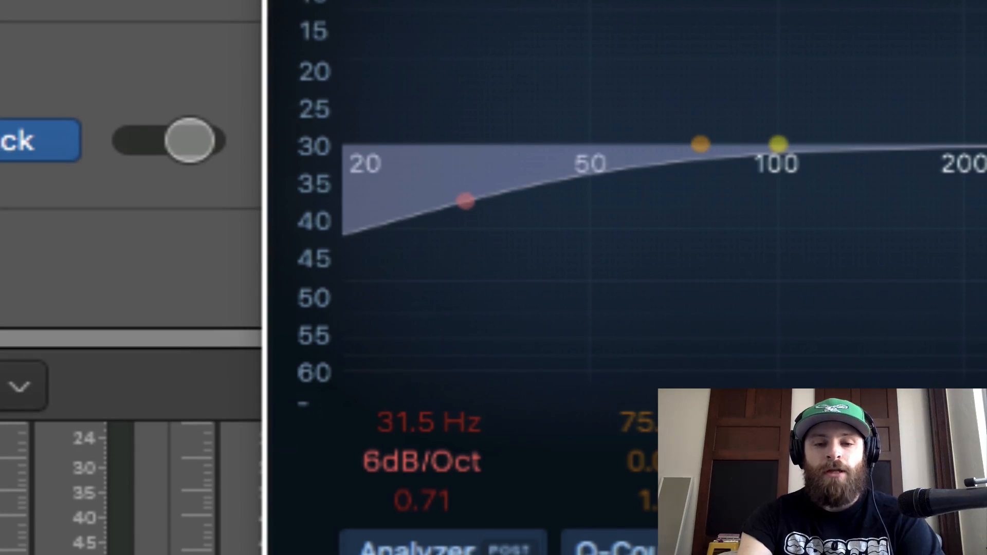
left_click_drag(445, 466, 445, 422)
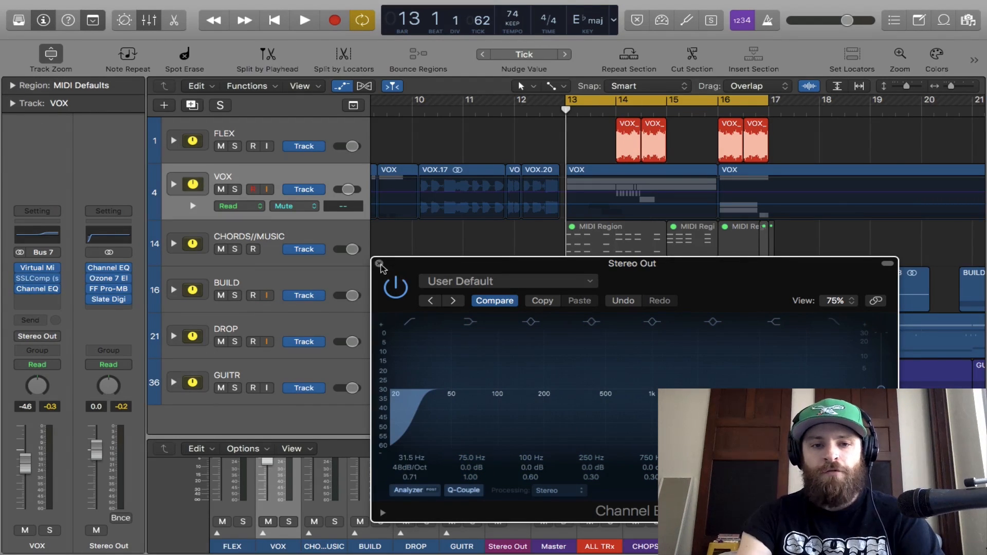
left_click(379, 263)
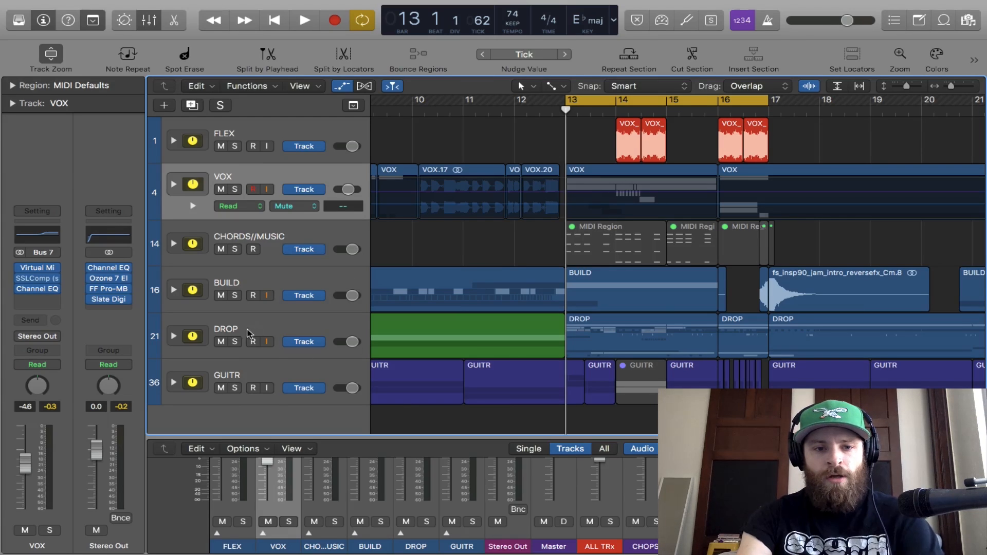
- Audition the DROP track in solo over the cycled section, check its Channel EQ, and clear the solo
left_click(235, 342)
key("space")
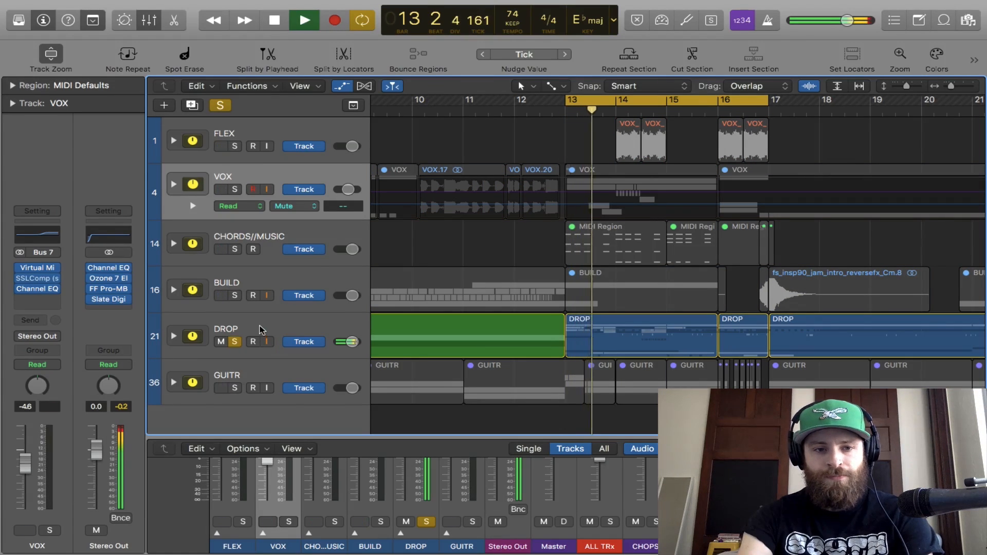
left_click(262, 338)
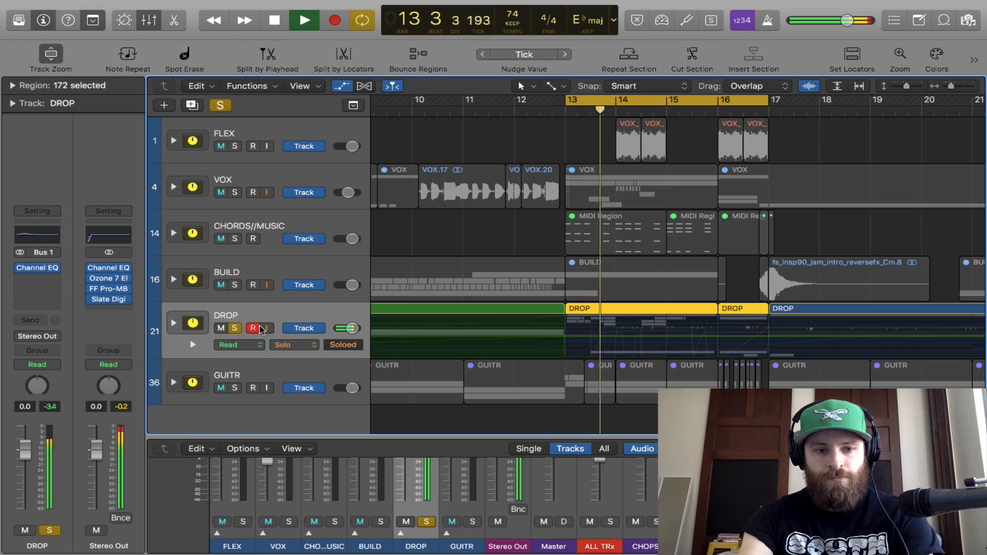
left_click(42, 271)
left_click(47, 20)
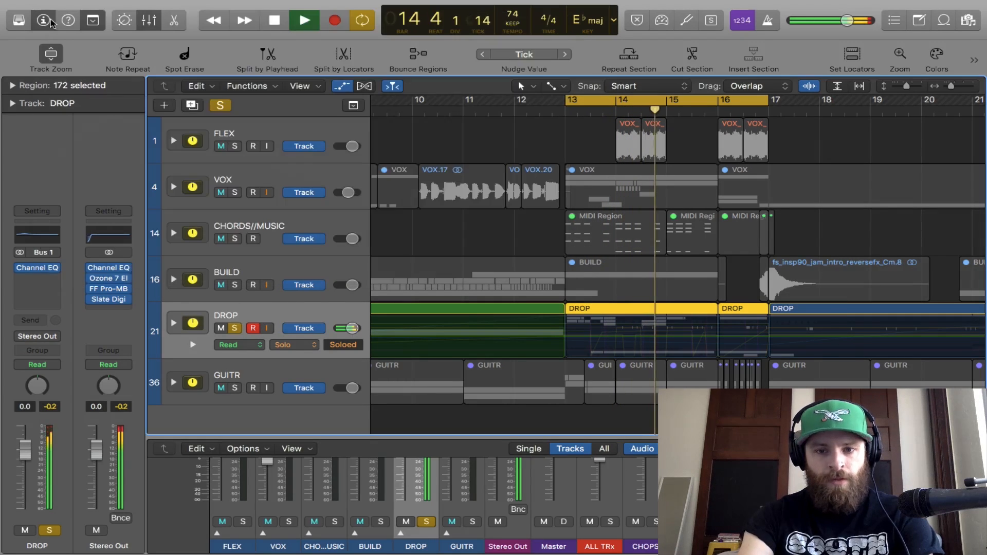
key("space")
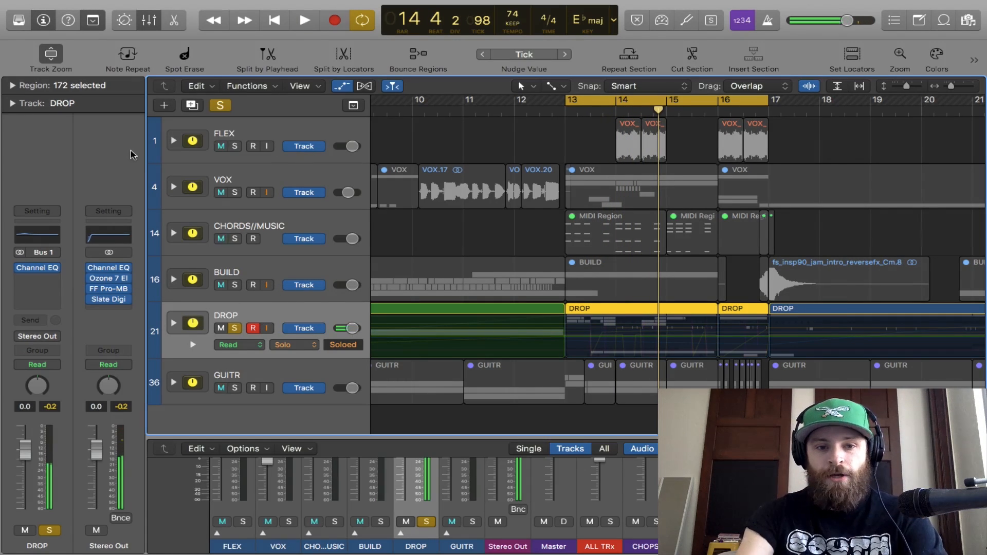
left_click(236, 328)
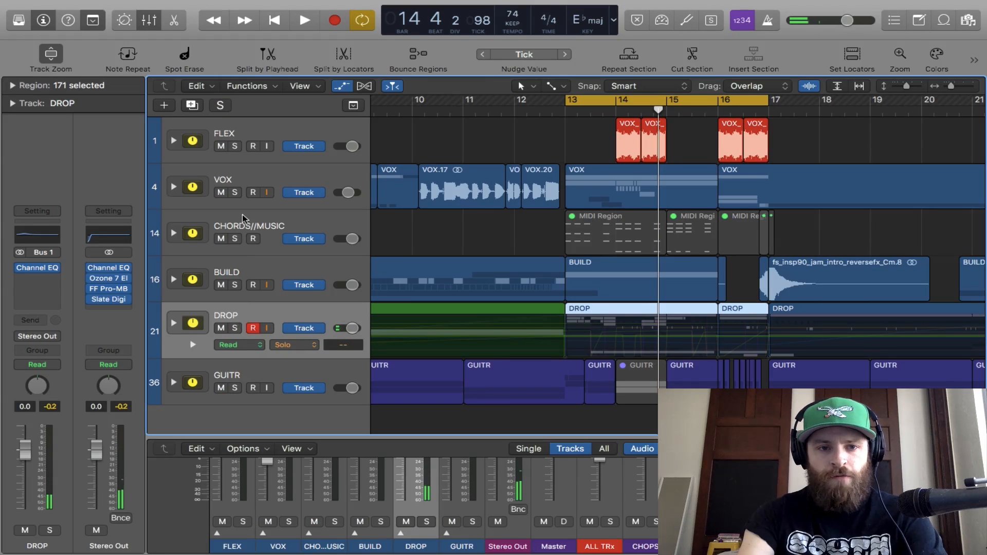
- Solo the VOX and FLEX tracks and play the cycled section to hear them together
left_click(237, 194)
left_click(252, 177)
key("space")
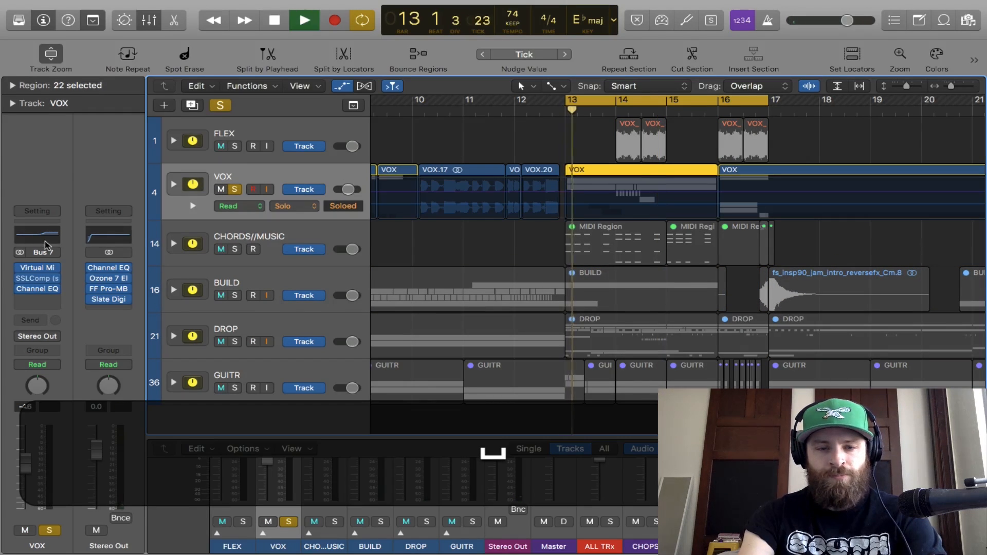
left_click(235, 146)
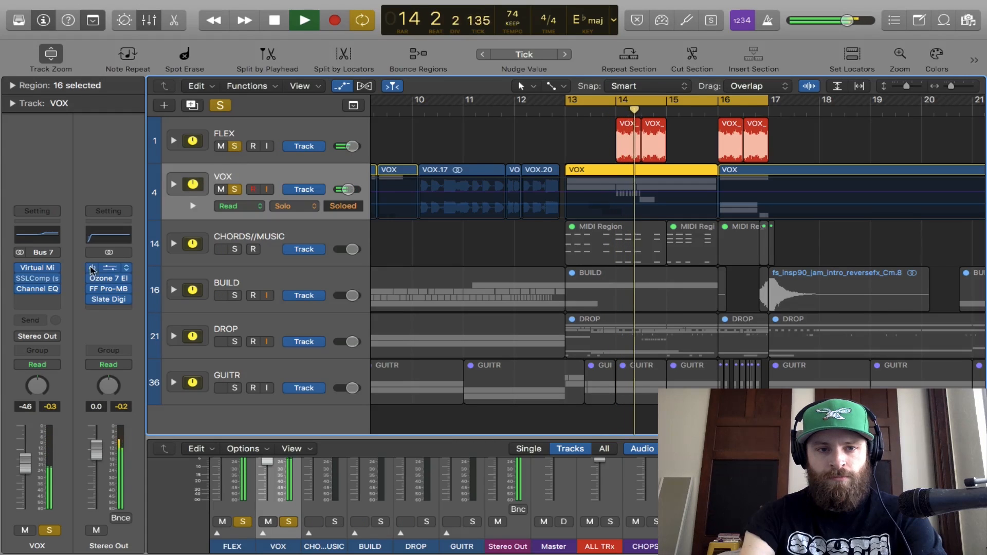
key("space")
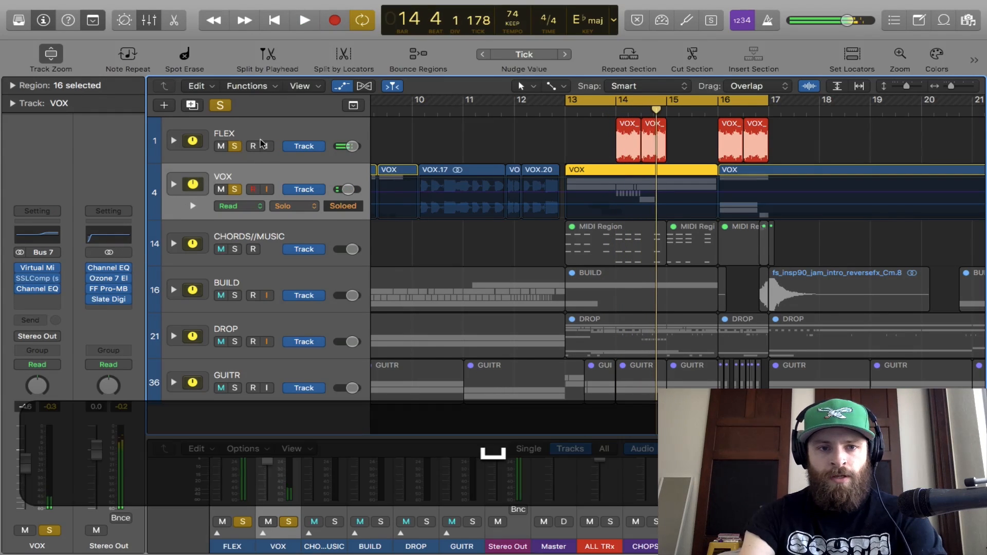
- Enable the low-cut band in the FLEX track's Channel EQ and raise its frequency to about 140 Hz during playback
left_click(206, 155)
left_click(37, 236)
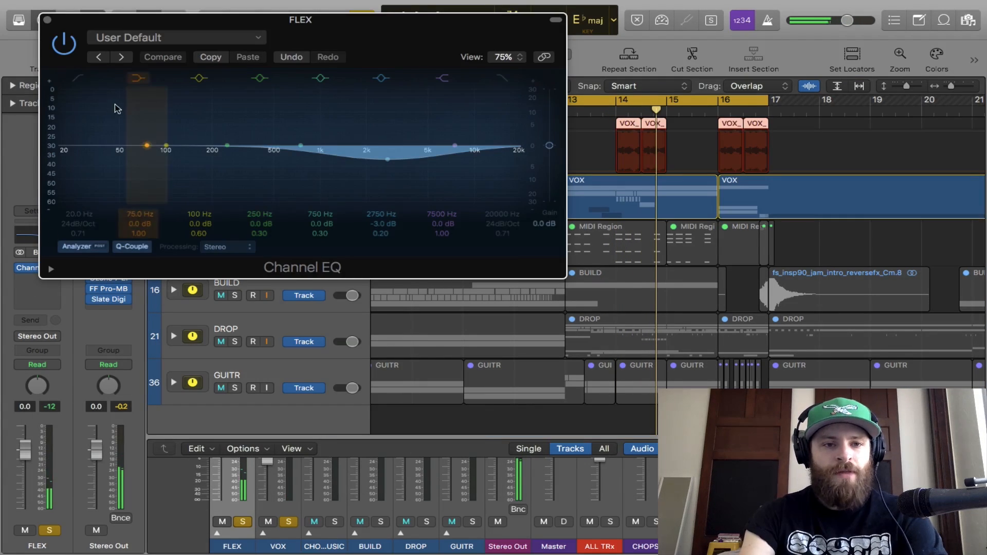
left_click(78, 78)
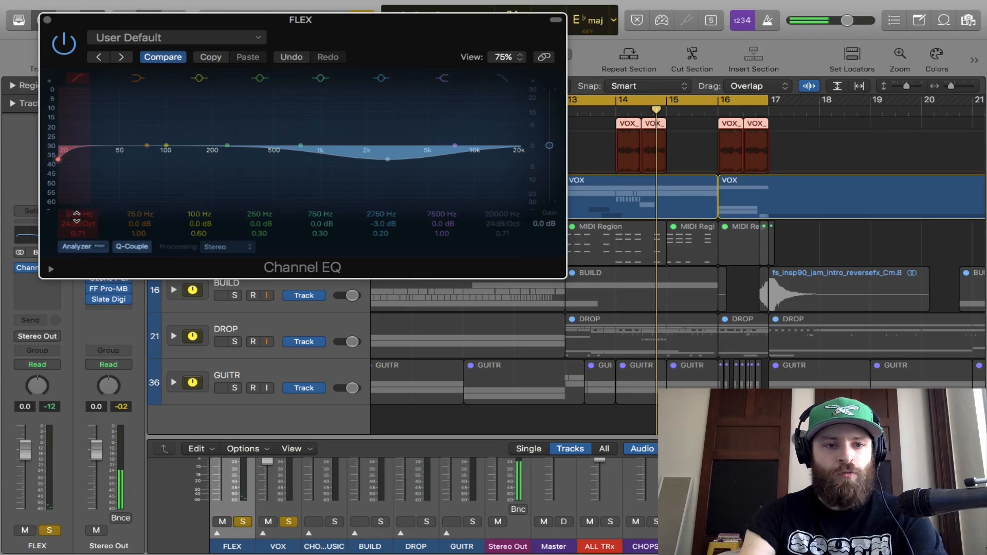
mouse_move(75, 216)
left_mouse_down()
mouse_move(76, 188)
mouse_move(76, 216)
left_mouse_up()
key("space")
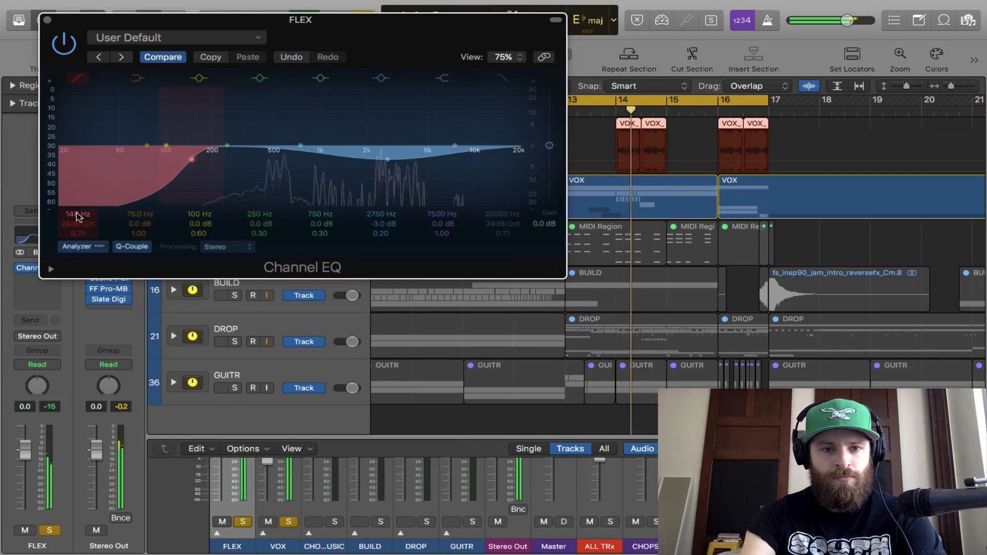
- Stop playback, take the VOX track out of solo, and play the FLEX track alone over the cycled section
key("space")
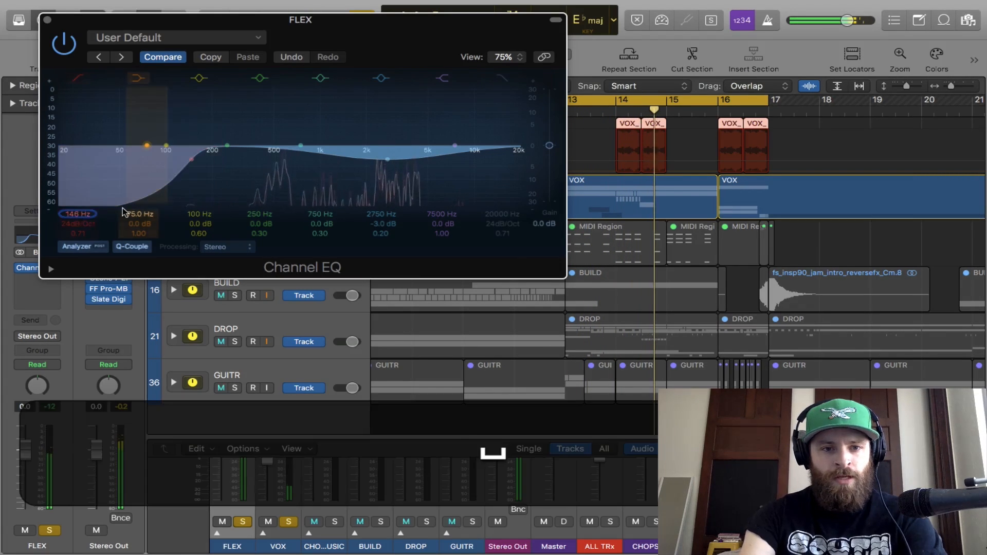
scroll(99, 192, "up", 10)
scroll(378, 157, "down", 10)
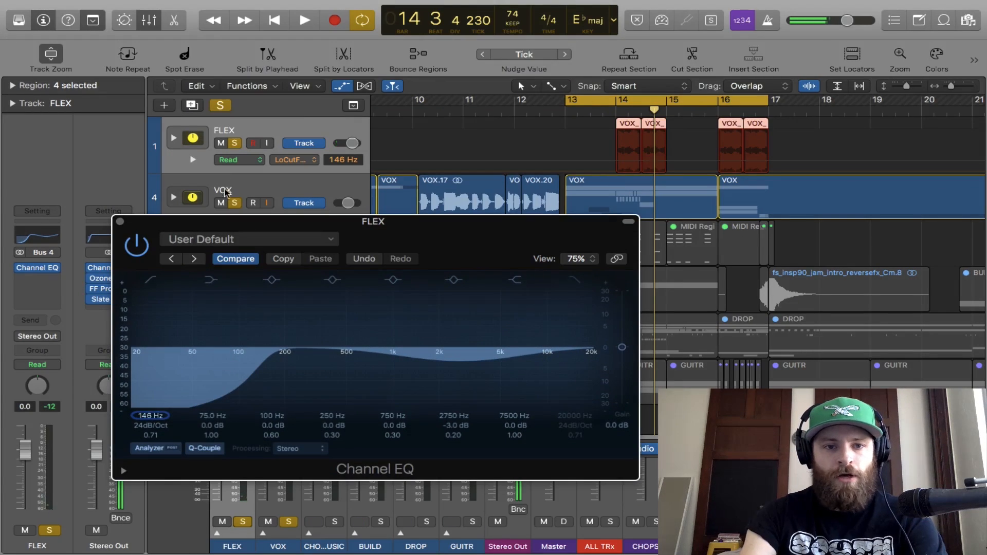
left_click(234, 202)
key("space")
- Raise the low cut in the FLEX track's Channel EQ to 360 Hz with Q 0.75, close the EQ and clear the solo
left_click_drag(493, 253, 520, 168)
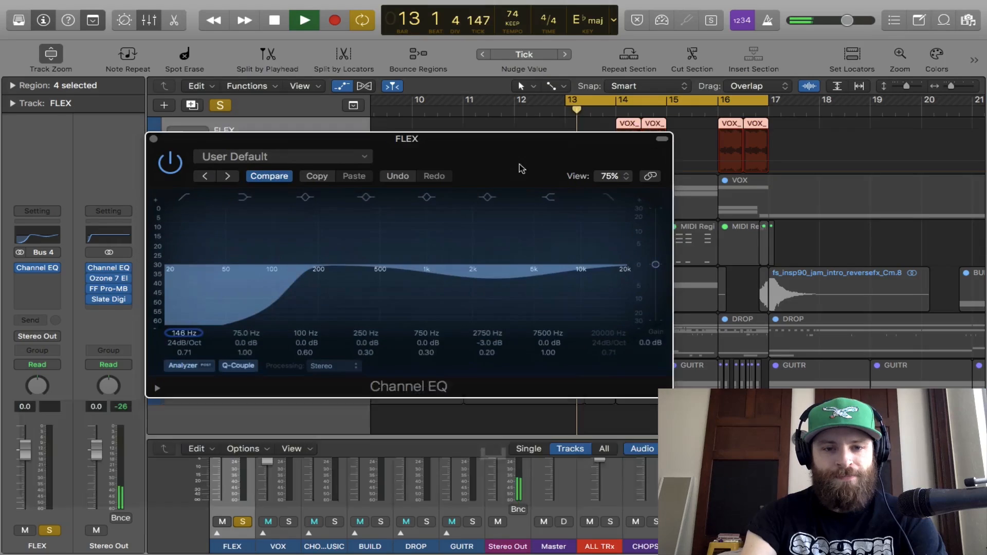
scroll(304, 222, "up", 10)
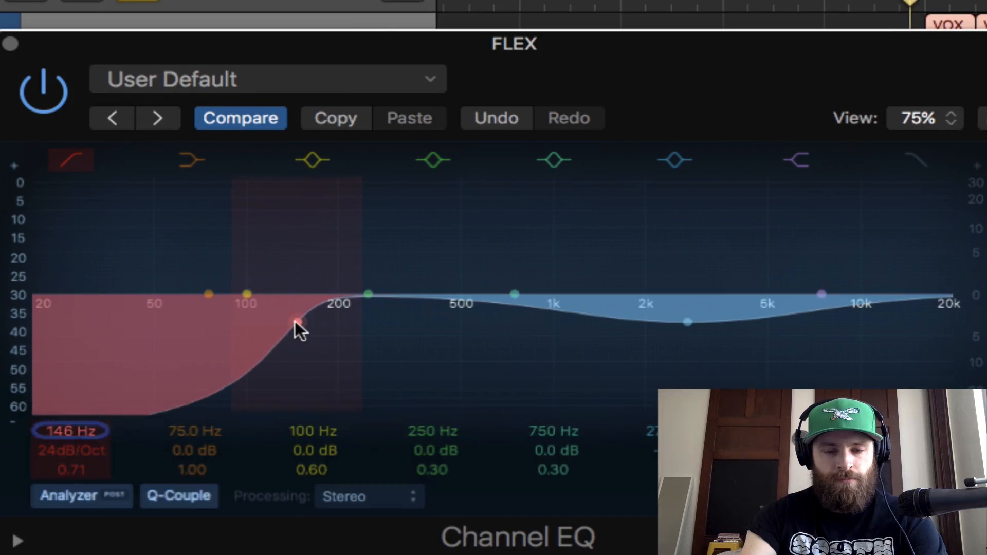
left_click_drag(295, 321, 423, 316)
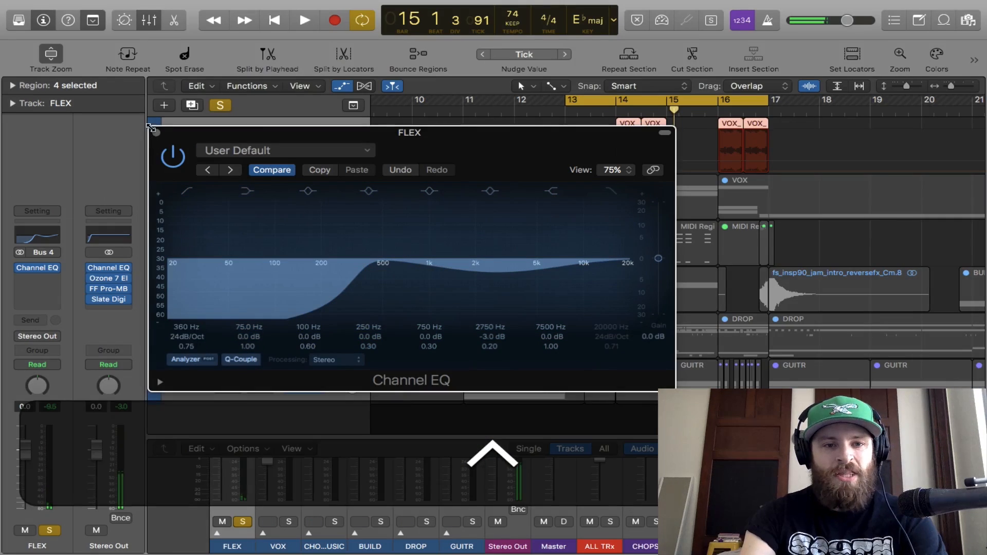
left_click(156, 133)
left_click(221, 106)
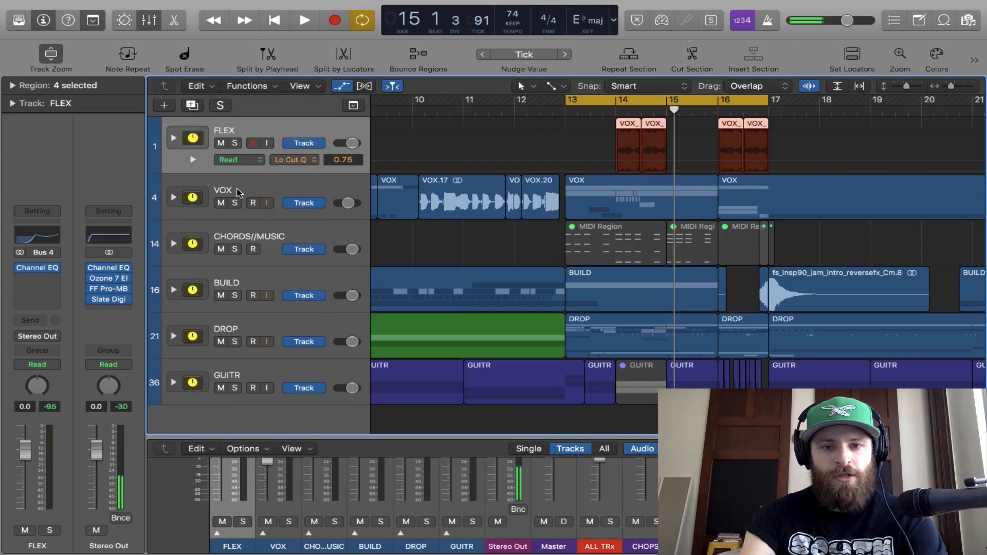
- Extend the cycle to start at bar 12 and play the VOX track in solo
left_click(238, 193)
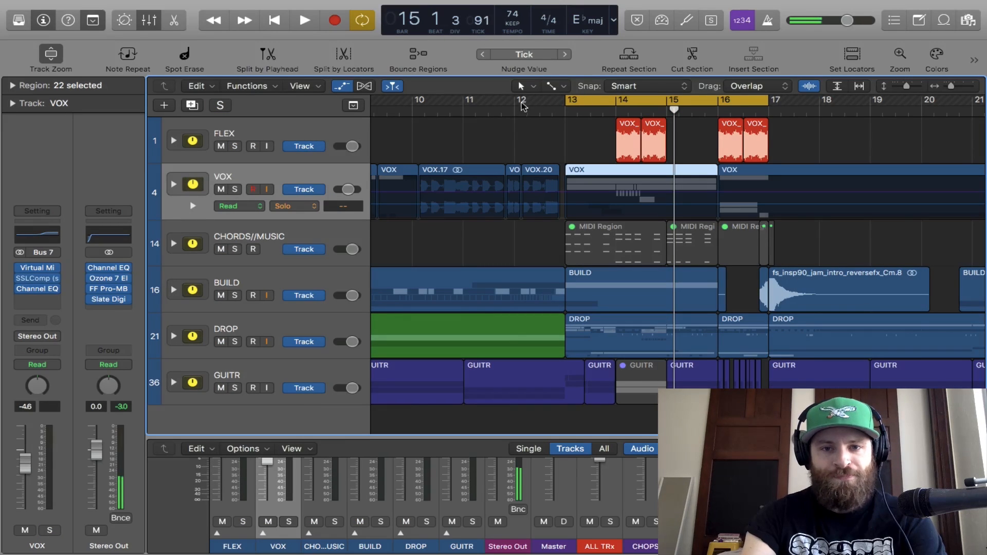
left_click(517, 101)
key("space")
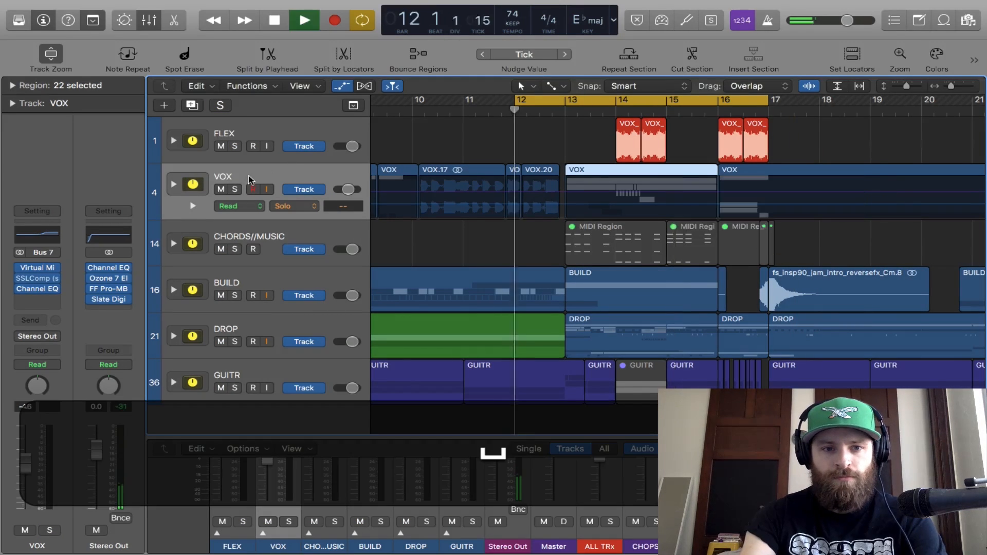
left_click(235, 189)
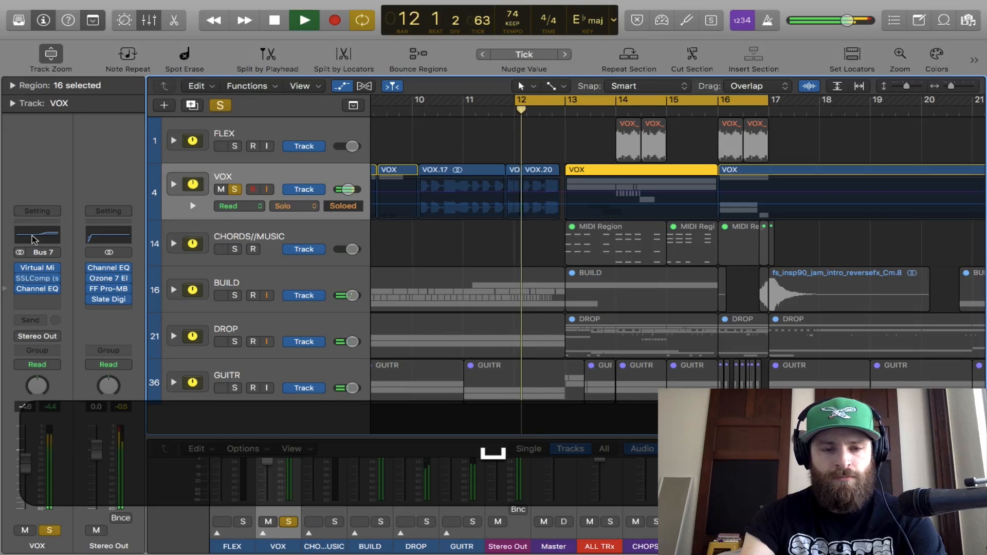
- Open the VOX track's Channel EQ and examine its low-frequency content on the analyzer during playback
left_click(35, 235)
key("space")
scroll(91, 159, "up", 5)
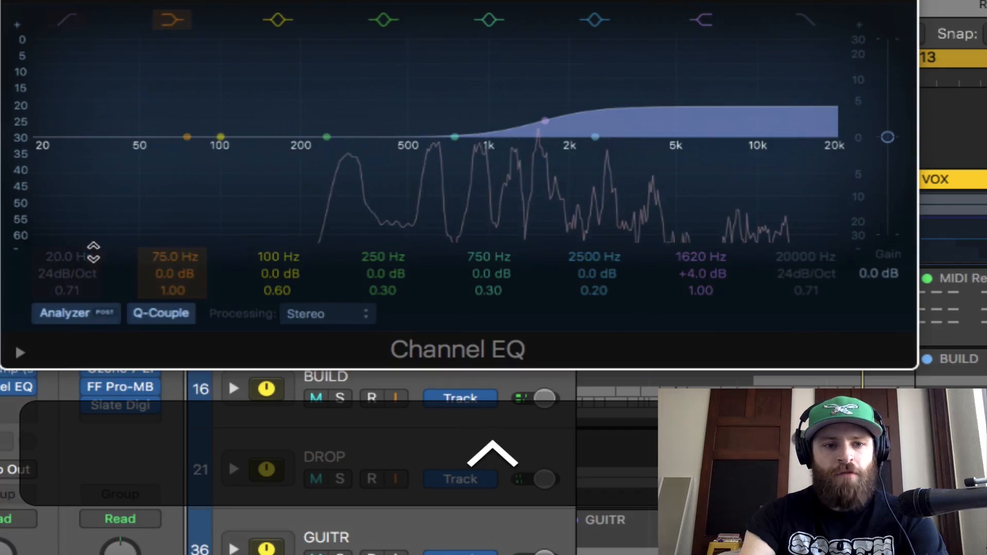
key("space")
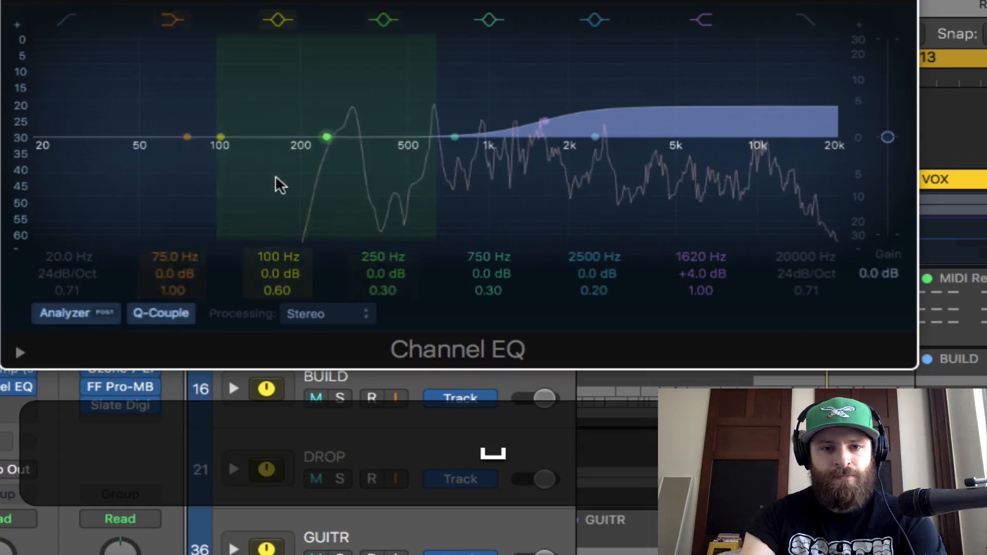
key("space")
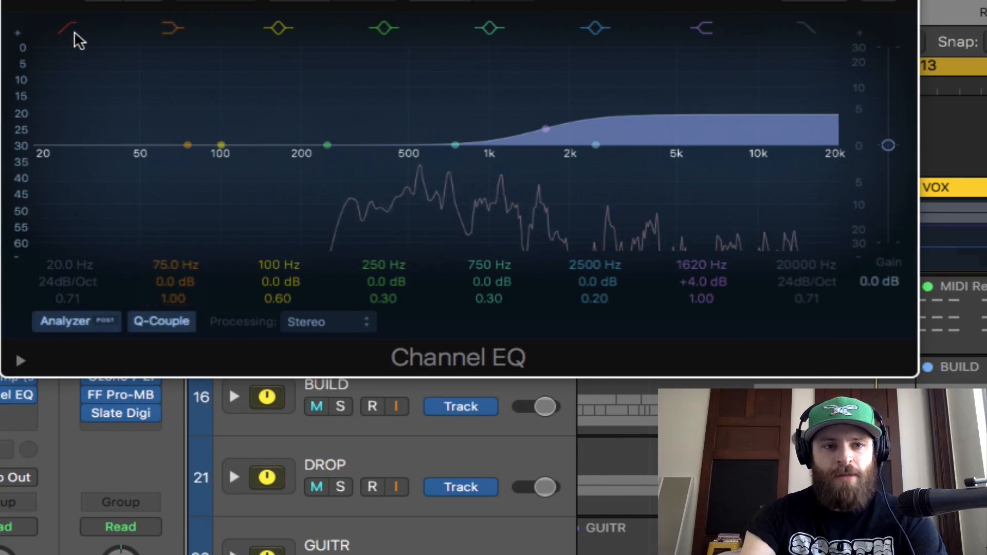
- Enable the low-cut band in the VOX track's Channel EQ at 240 Hz with a 48 dB/Oct slope, auditioning it during playback
left_click(68, 19)
left_click_drag(72, 264, 73, 205)
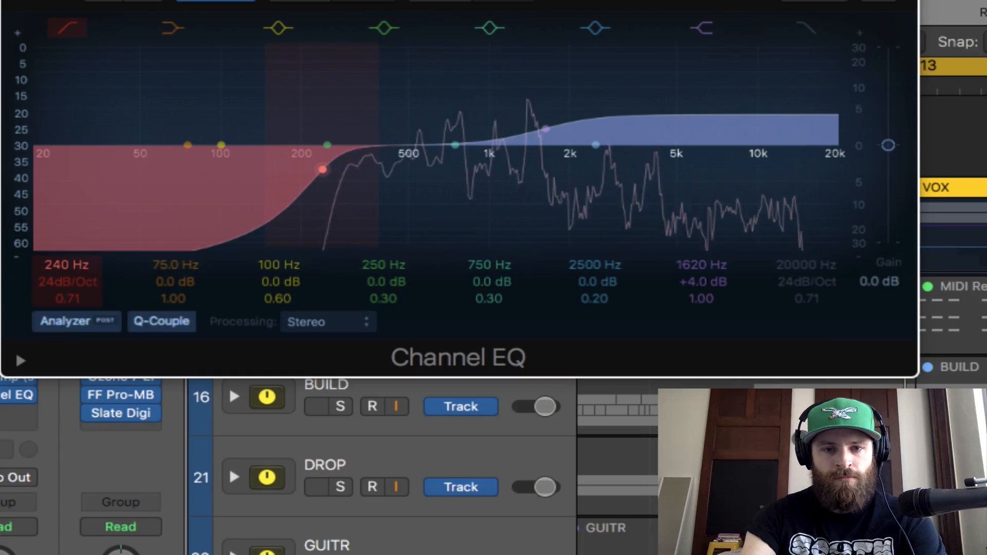
key("space")
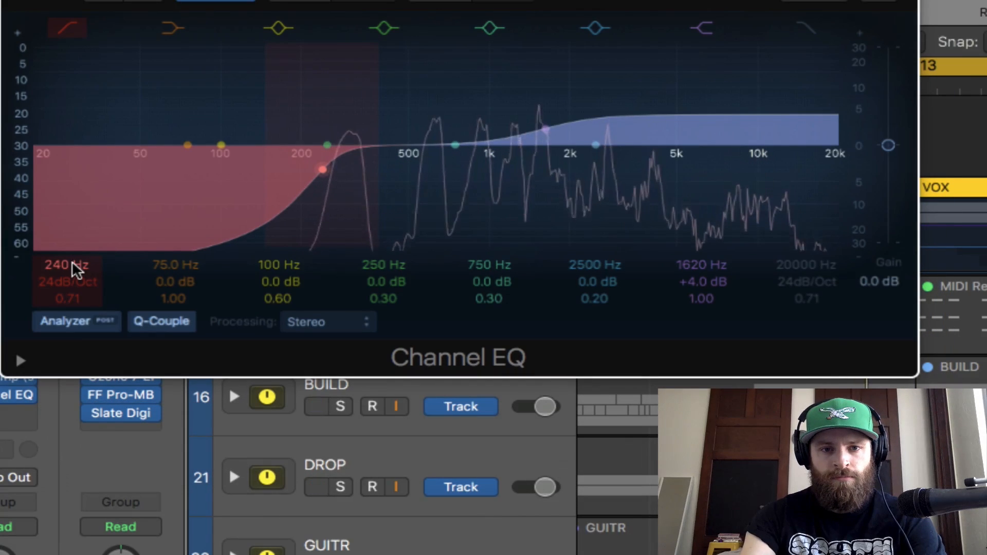
key("space")
left_click_drag(68, 282, 66, 277)
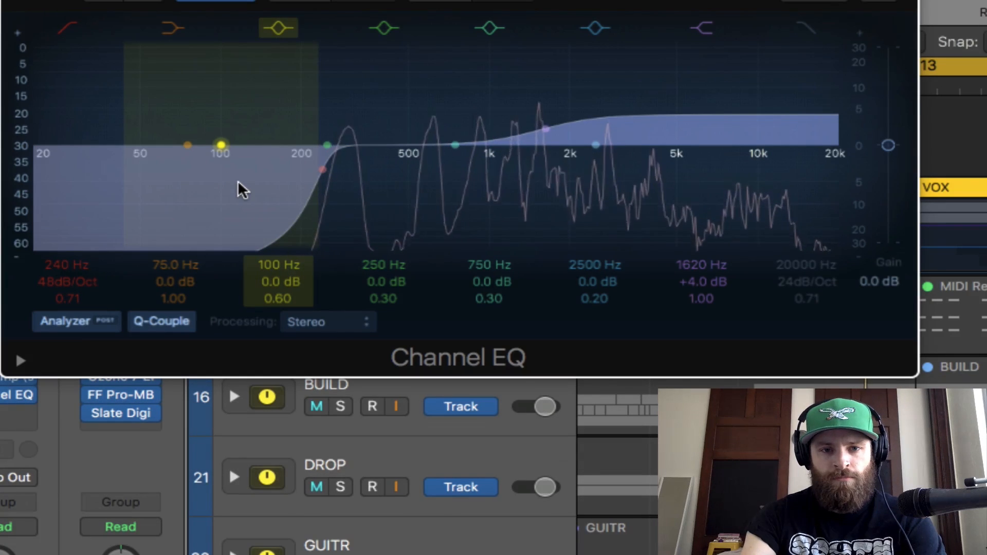
key("space")
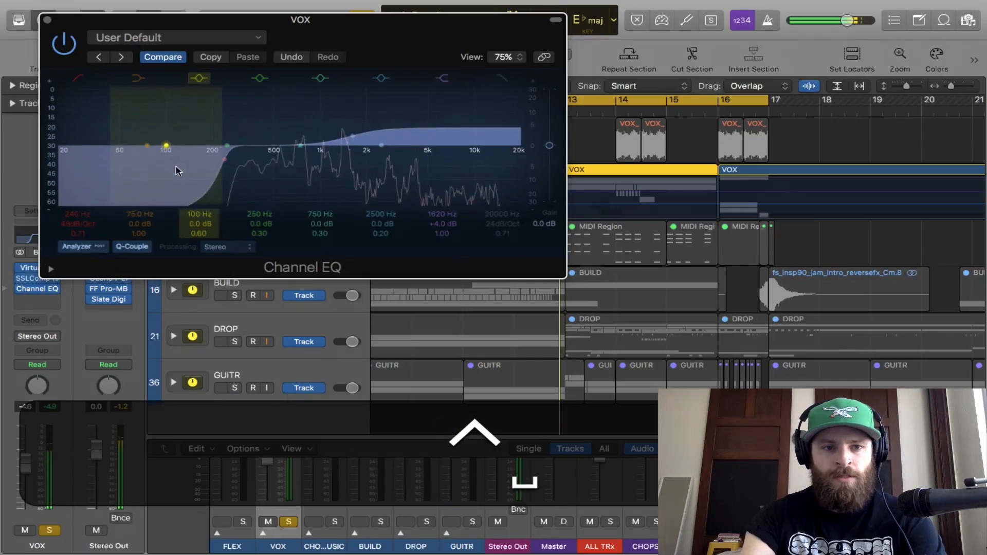
- Close the VOX track's Channel EQ and clear the solo to play the full mix
left_click(47, 20)
key("space")
left_click(221, 106)
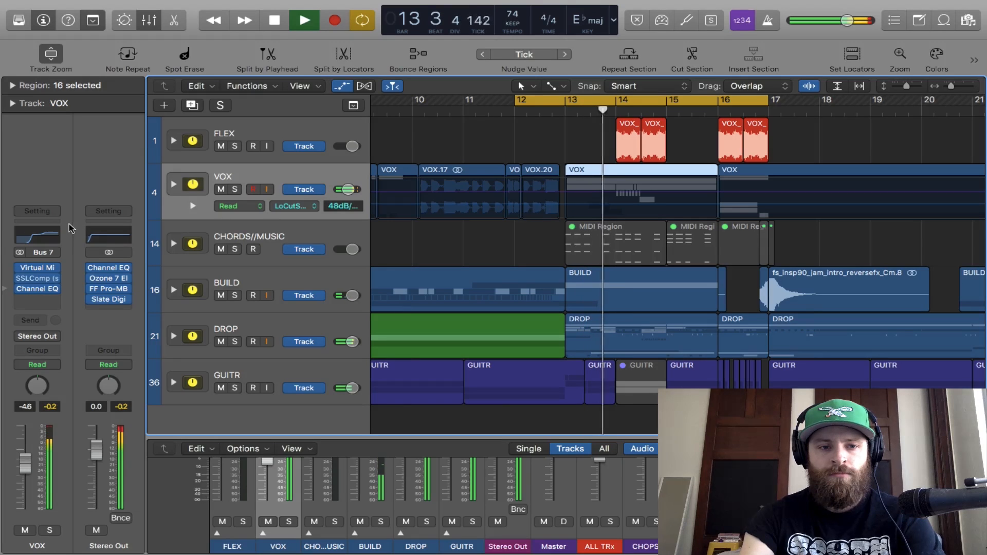
- Set the make-up gain of the VOX track's SSLComp compressor to 14.3 dB during playback and close the plug-in
mouse_move(50, 290)
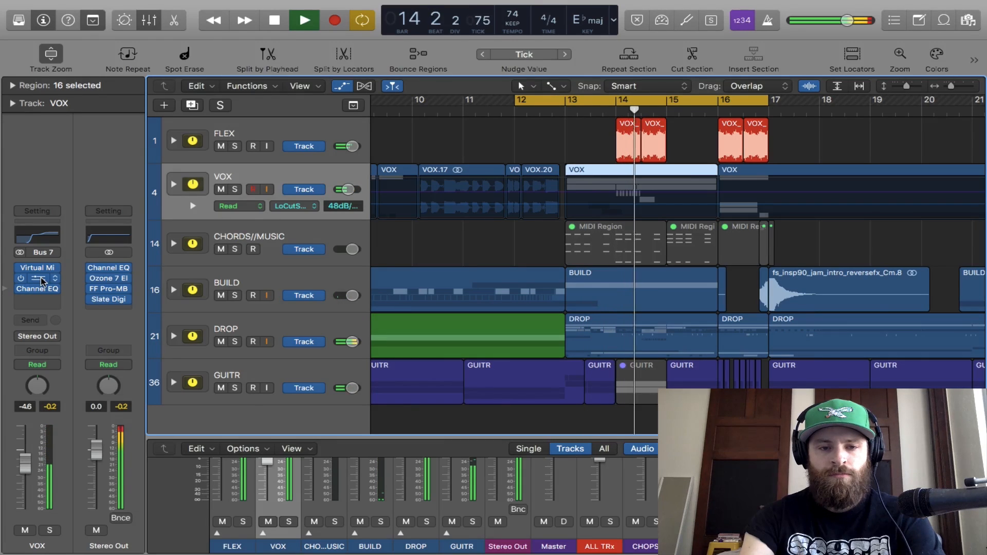
key("space")
key("space")
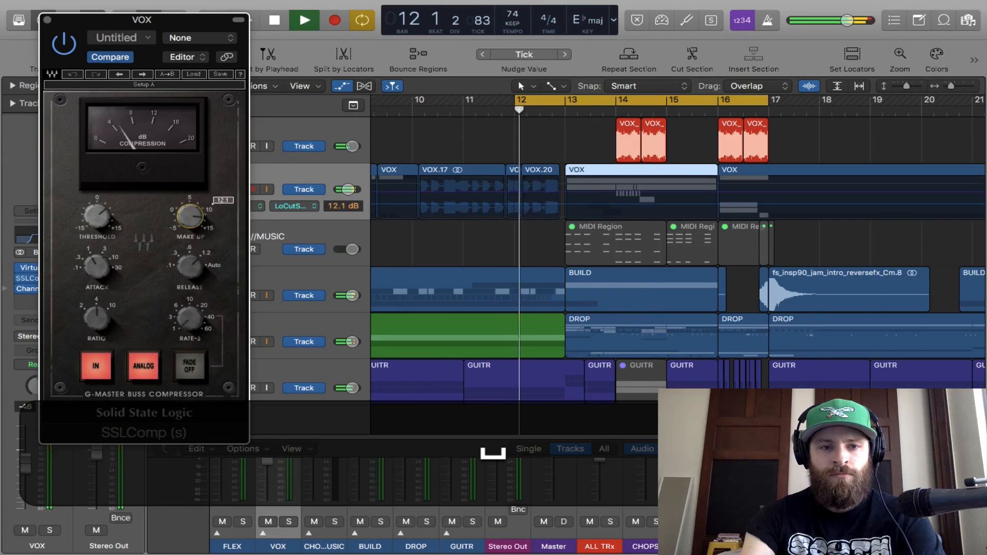
left_click_drag(199, 222, 190, 216)
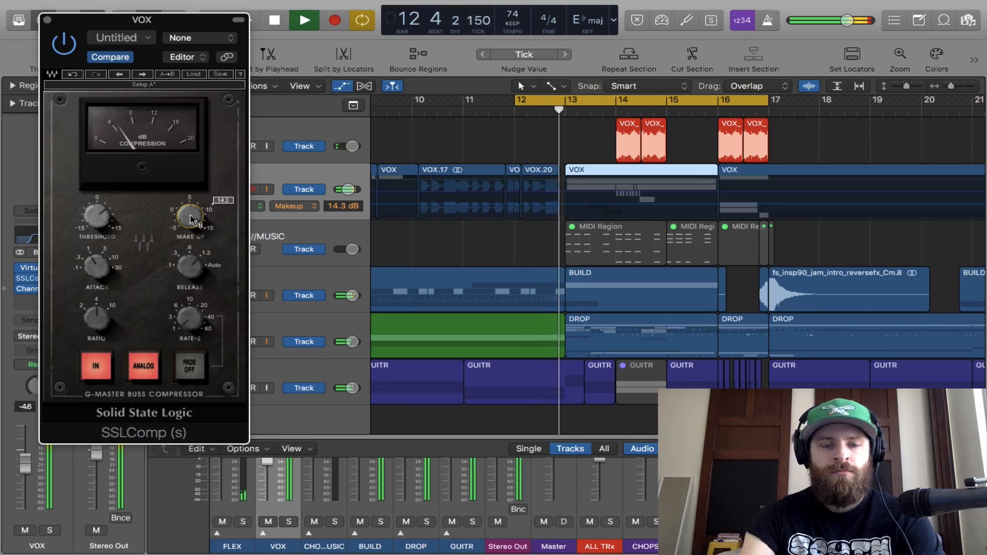
left_click(47, 21)
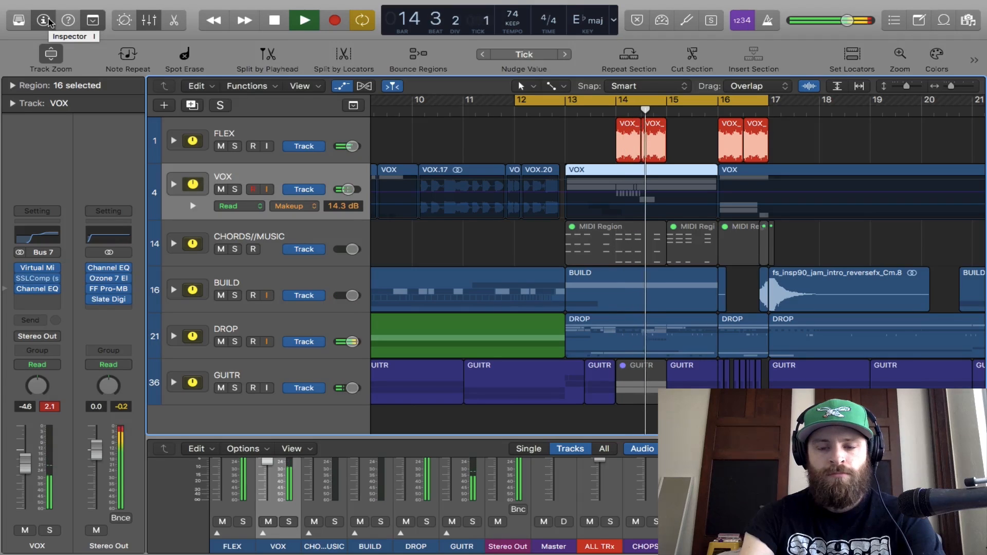
key("space")
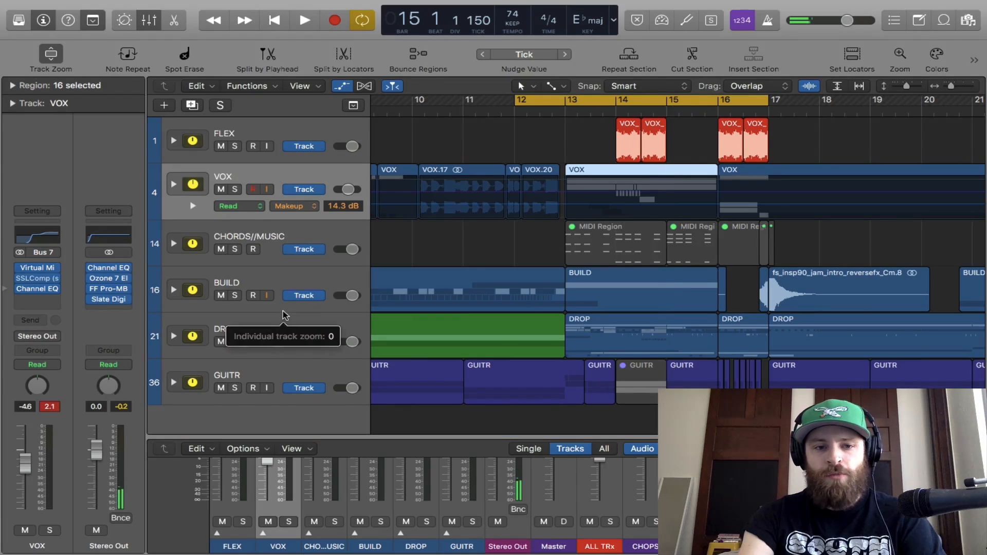
- Play the DROP track in solo and shorten the cycle to bars 13 through 17
left_click(266, 322)
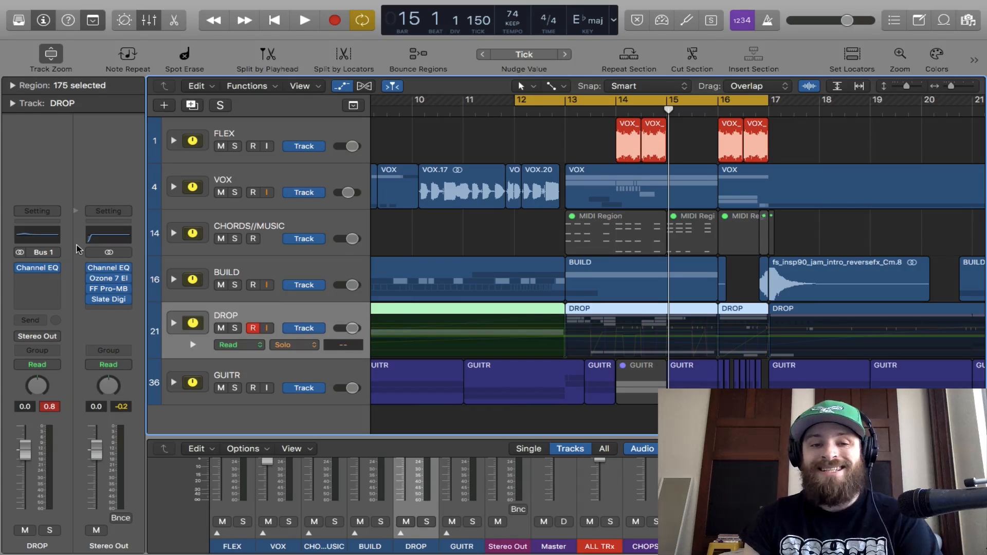
left_click(236, 330)
key("space")
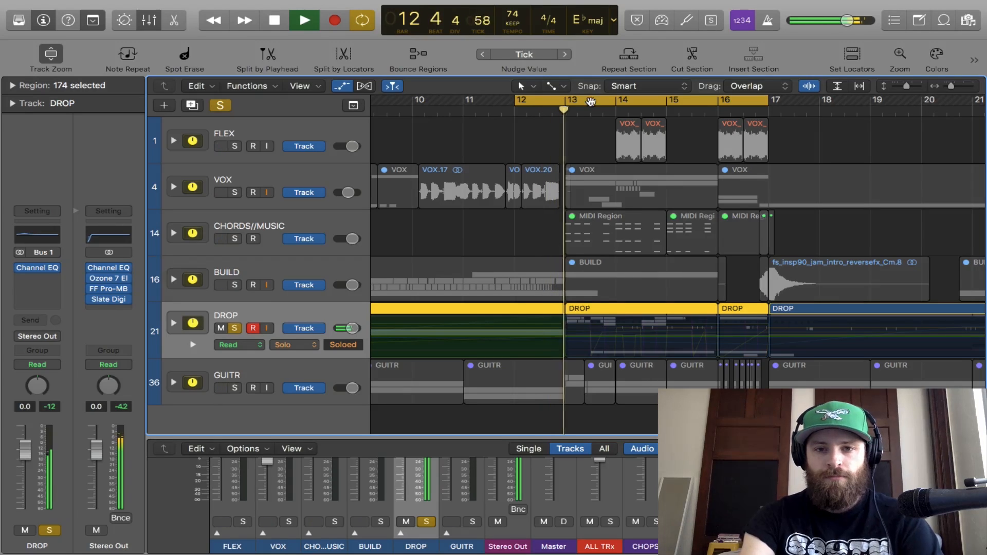
left_click_drag(565, 101, 781, 125)
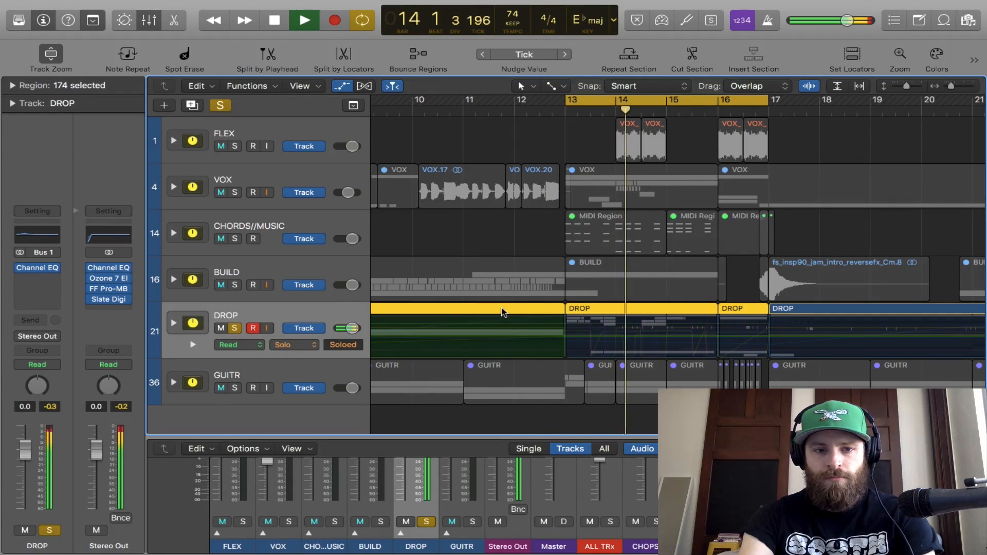
key("space")
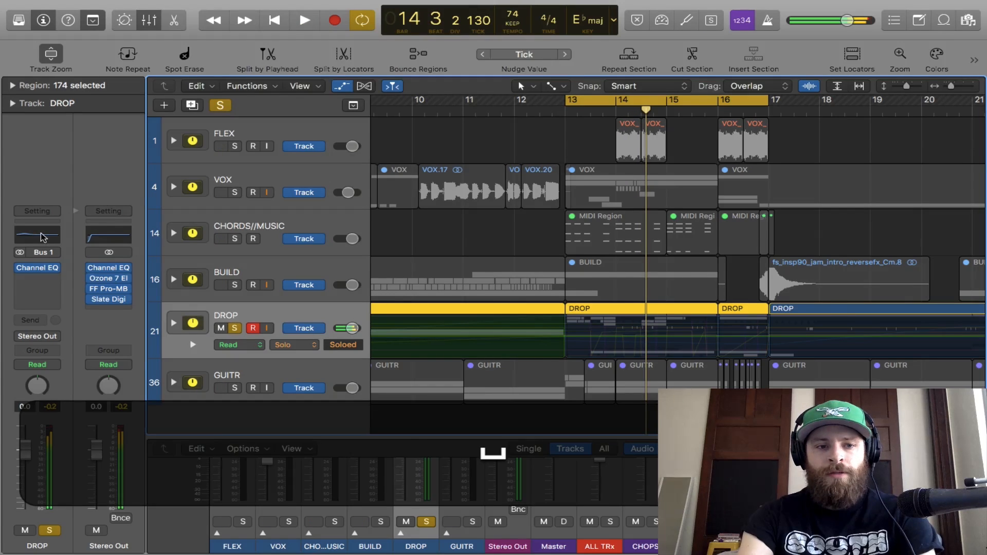
- In the DROP track's Channel EQ, set the 75 Hz low shelf to -0.5 dB and move the 74 Hz bell to 180 Hz at 0.0 dB
left_click(43, 237)
left_click_drag(93, 26, 190, 46)
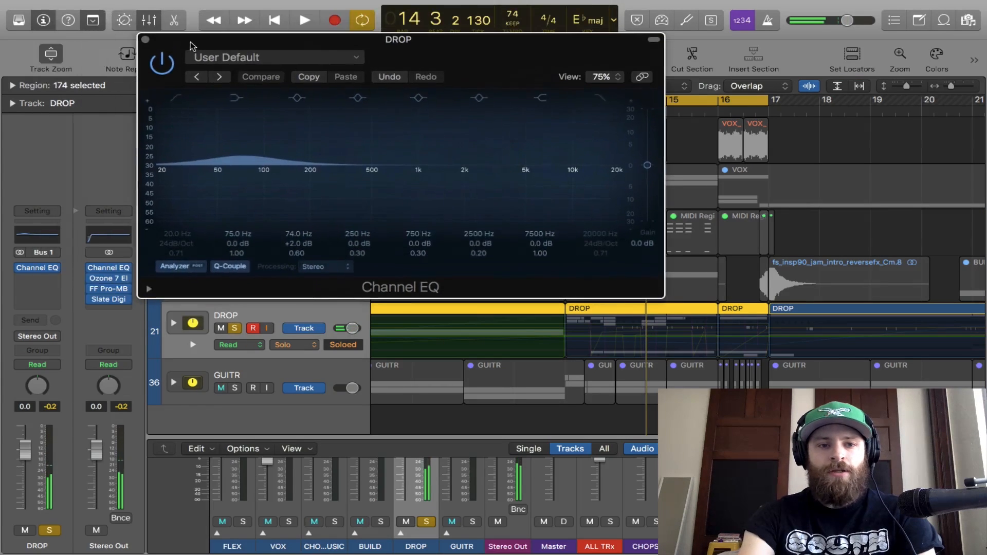
scroll(235, 102, "up", 5)
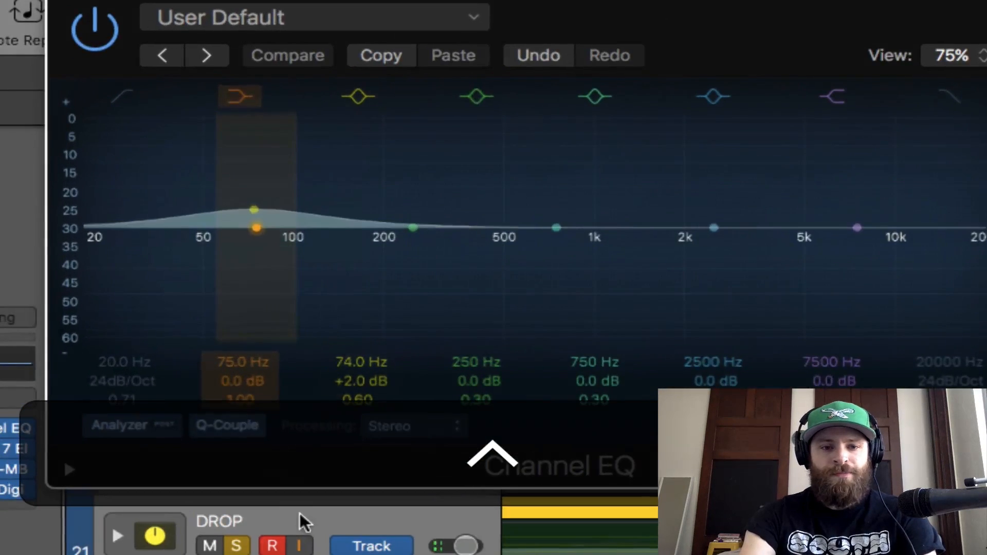
left_click_drag(248, 382, 248, 388)
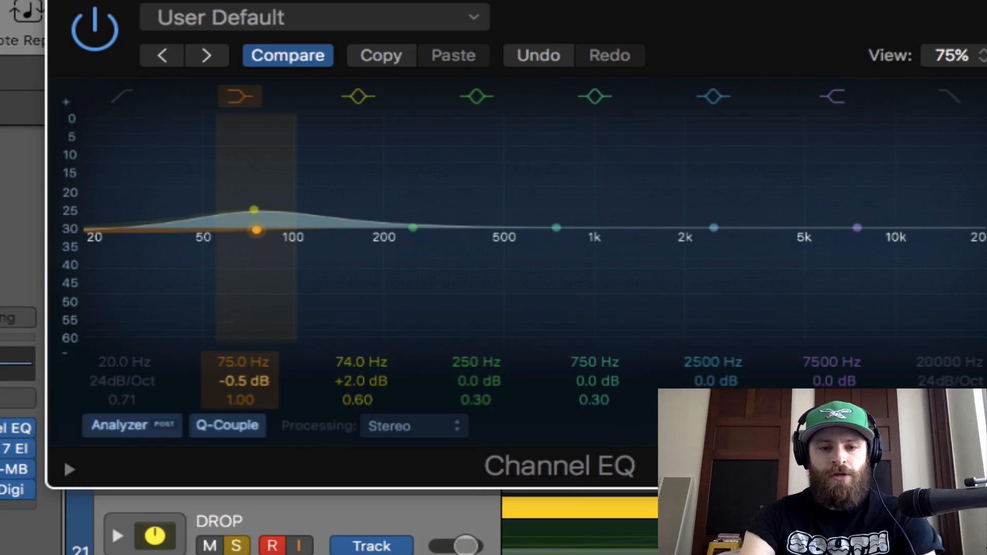
mouse_move(331, 386)
left_mouse_down()
mouse_move(331, 373)
mouse_move(330, 386)
left_mouse_up()
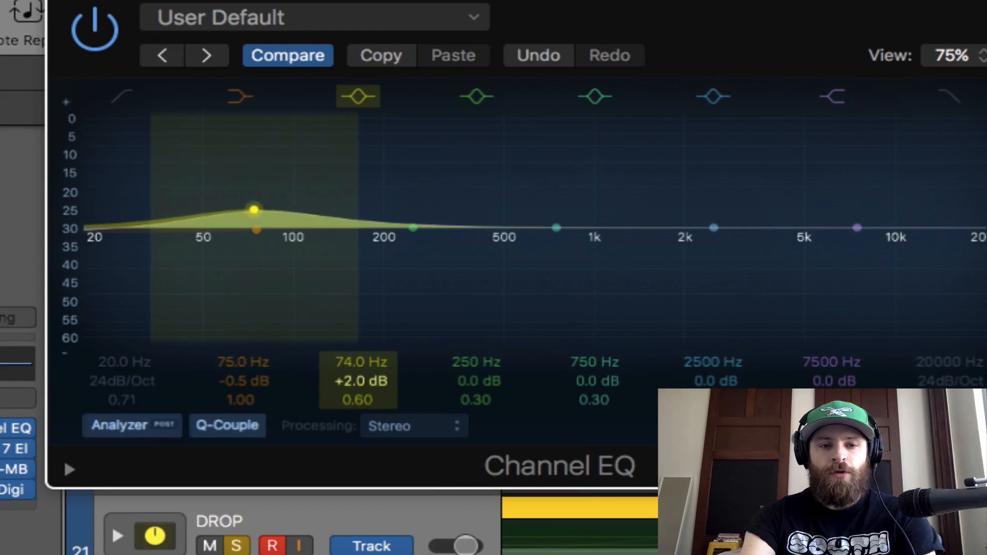
left_click_drag(257, 204, 386, 218)
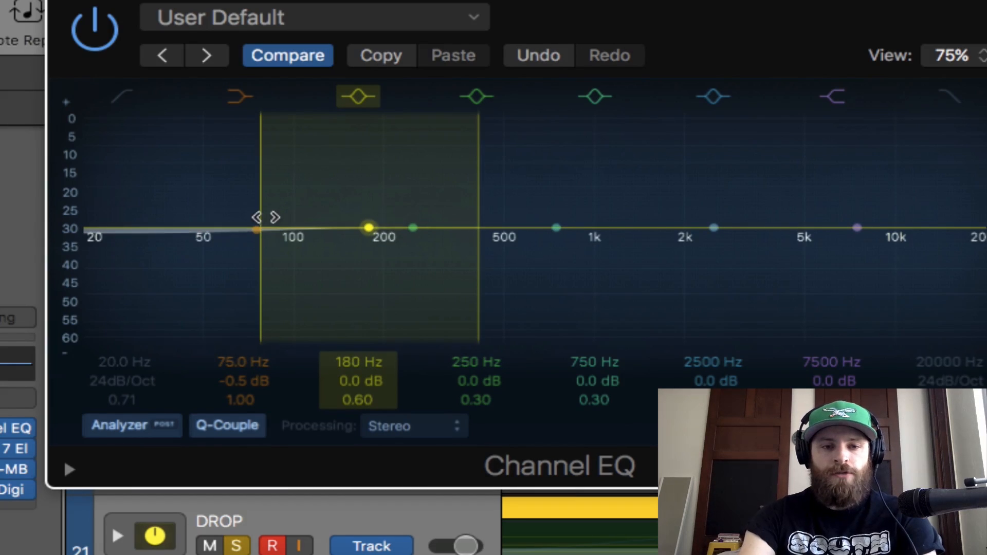
- Raise the 75 Hz low shelf in the DROP track's Channel EQ to +4.0 dB during playback
left_click(238, 380)
key("space")
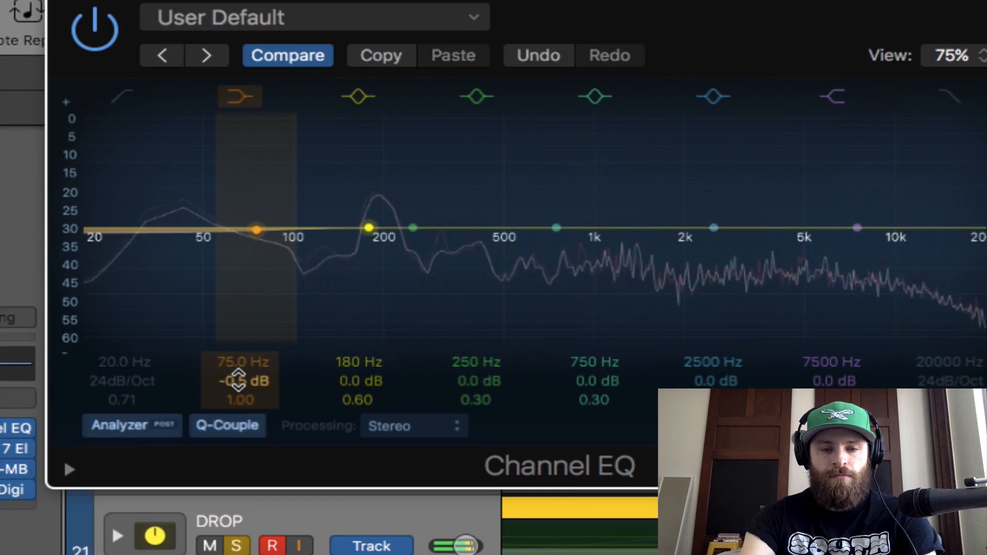
left_click_drag(238, 380, 238, 357)
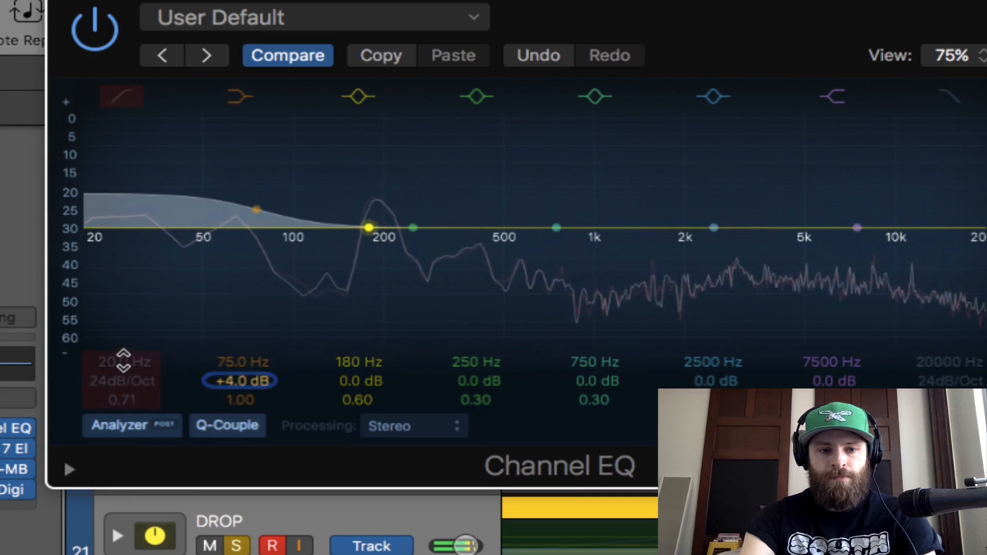
- Enable the low-cut band in the DROP track's Channel EQ at 34.5 Hz with a 48 dB/Oct slope
left_click(126, 97)
key("space")
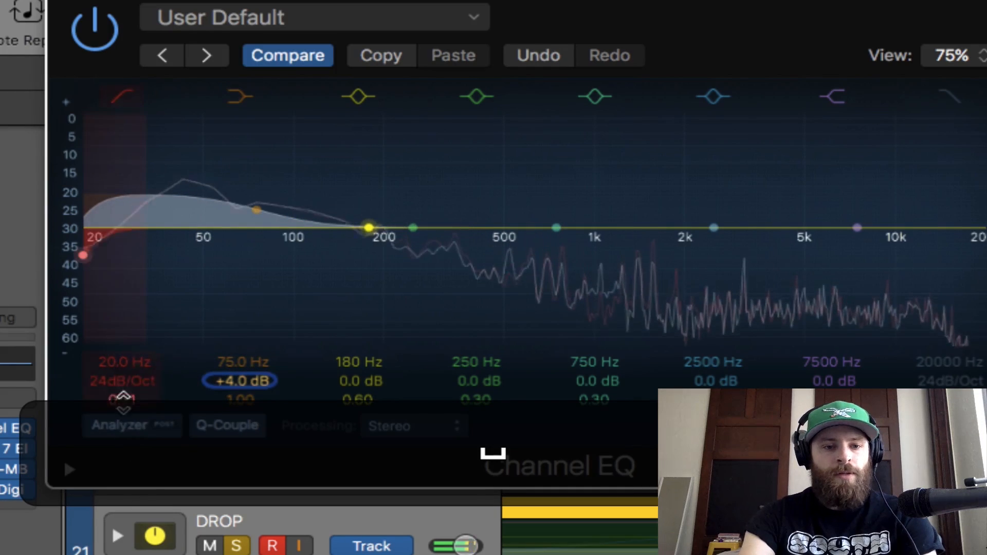
left_click_drag(115, 380, 130, 352)
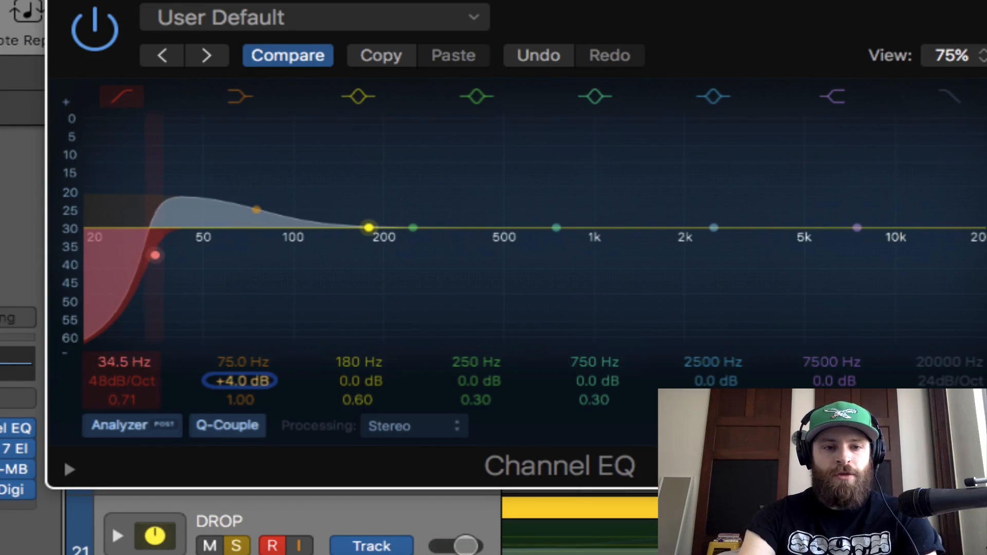
- Play the soloed DROP track through its Channel EQ, then close the EQ and clear the solo
key("space")
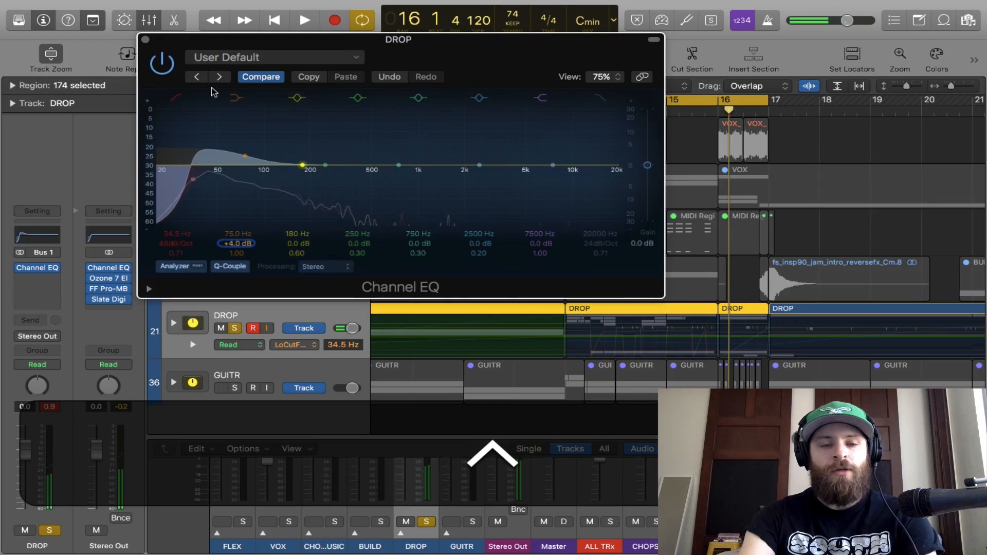
key("space")
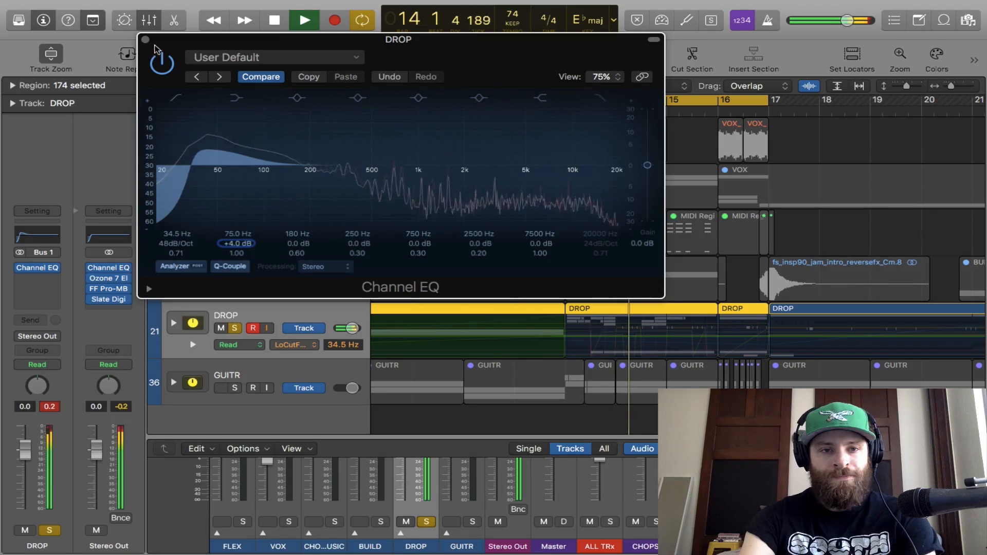
left_click(145, 39)
key("space")
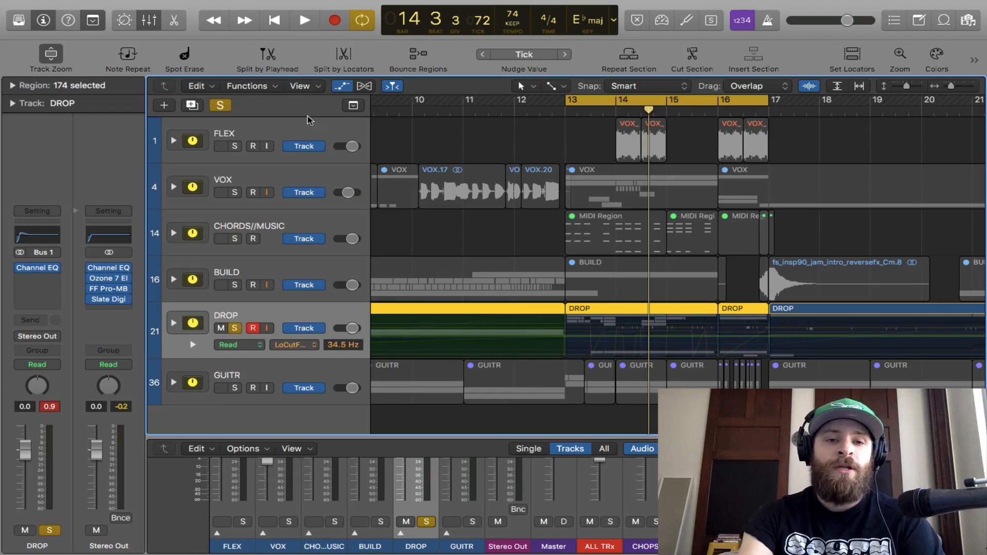
left_click(223, 108)
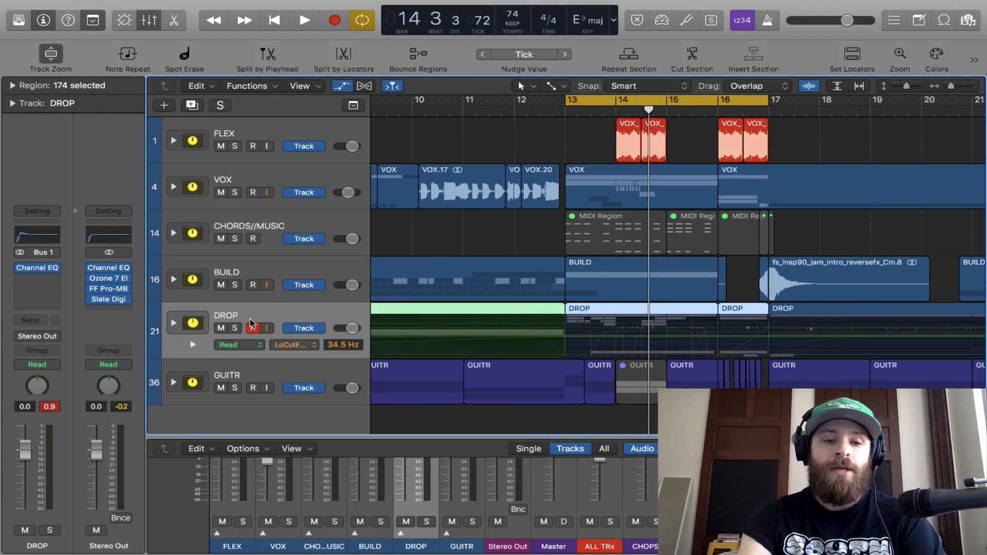
- Look through the VOX, BUILD and DROP track stacks, expanding VOX to view its subtracks and collapsing it again
left_click(263, 184)
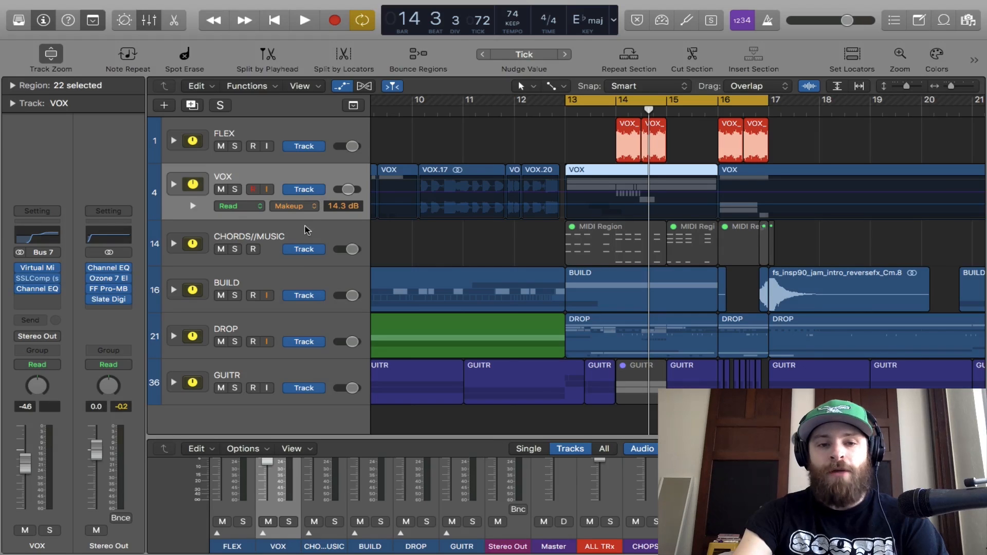
left_click(303, 230)
left_click(274, 285)
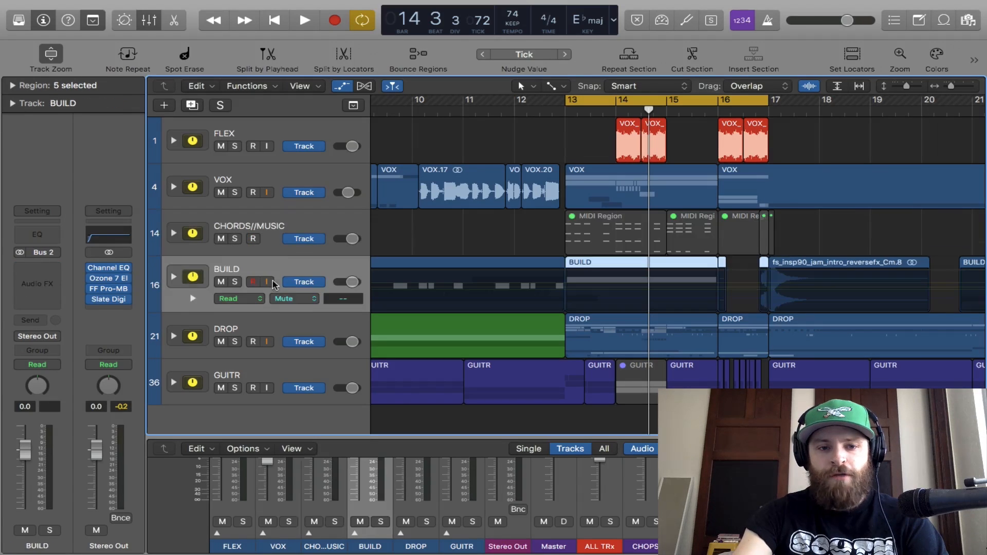
left_click(256, 328)
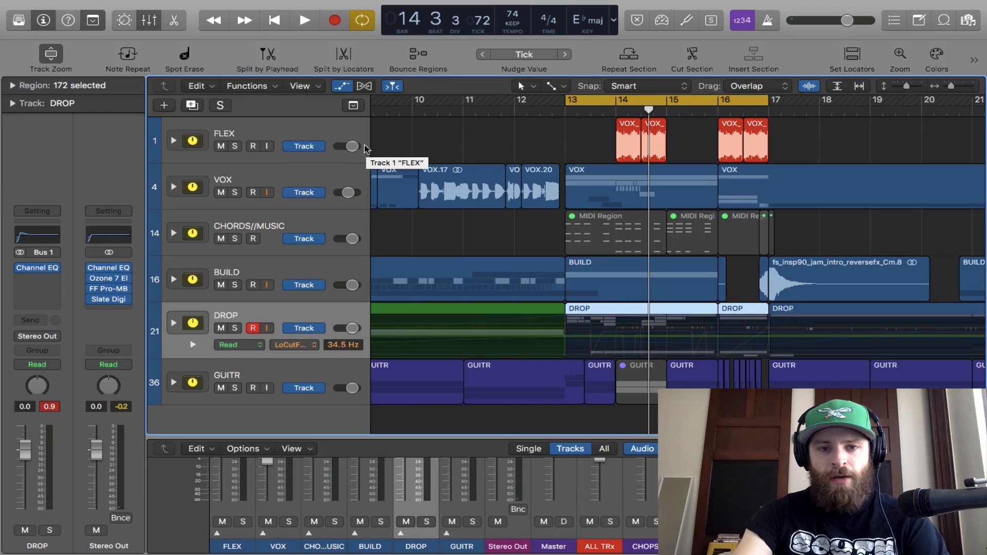
left_click(277, 171)
left_click(174, 185)
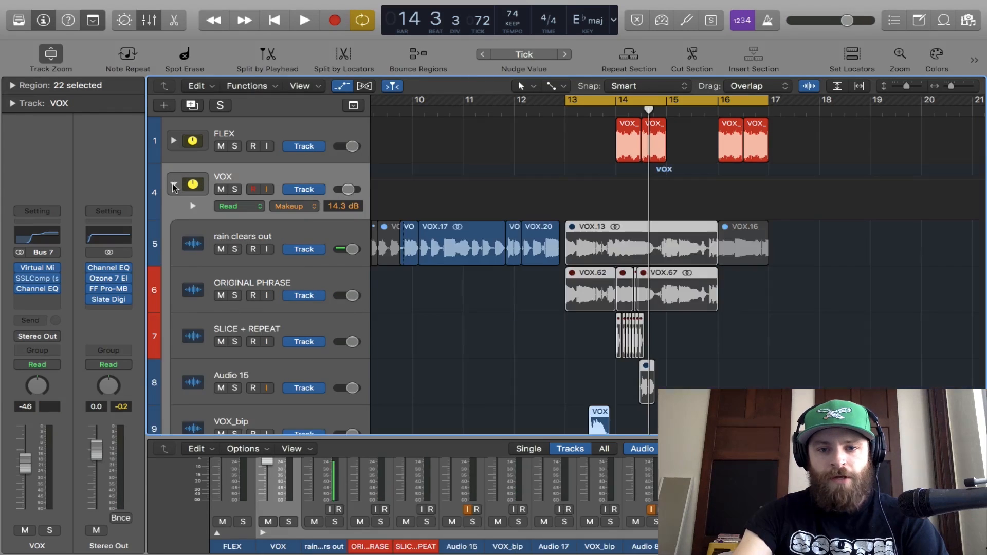
left_click(173, 186)
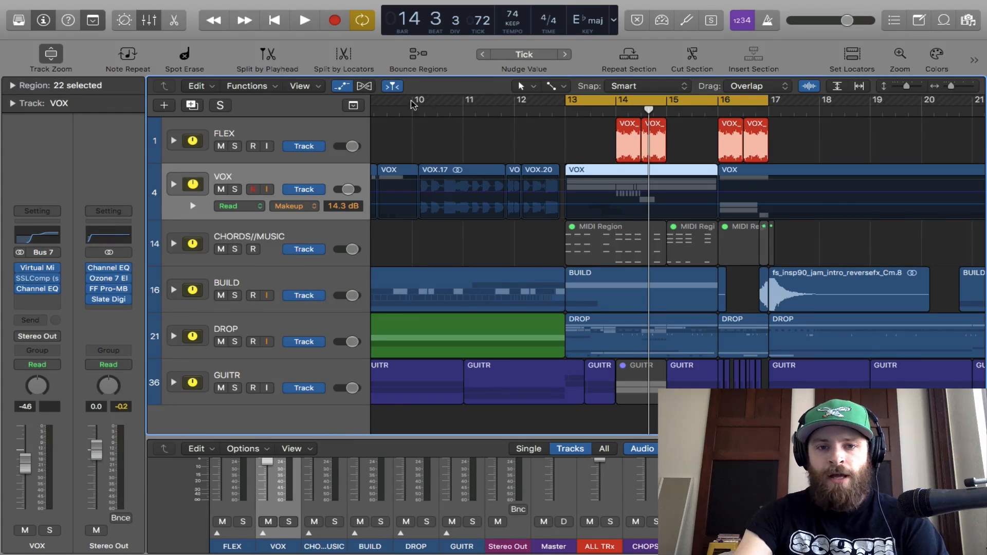
- Set the cycle range to bars 10 through 13 and play that section of the full mix
left_click_drag(411, 104, 548, 103)
key("space")
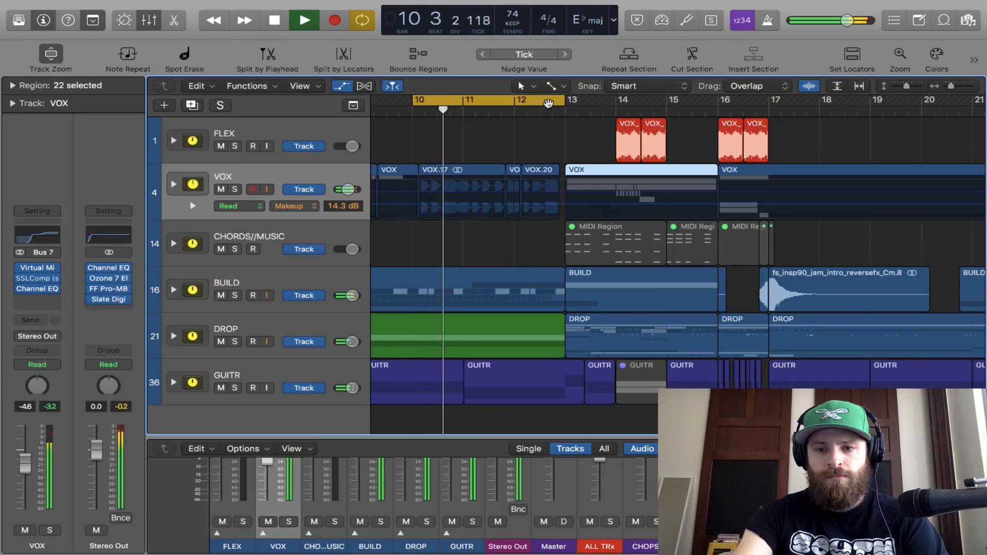
key("space")
- Move the cycle range to 18 1 1 1 through 24 4 1 1 while playing the full mix
scroll(650, 178, "right", 5)
left_click_drag(637, 101, 944, 164)
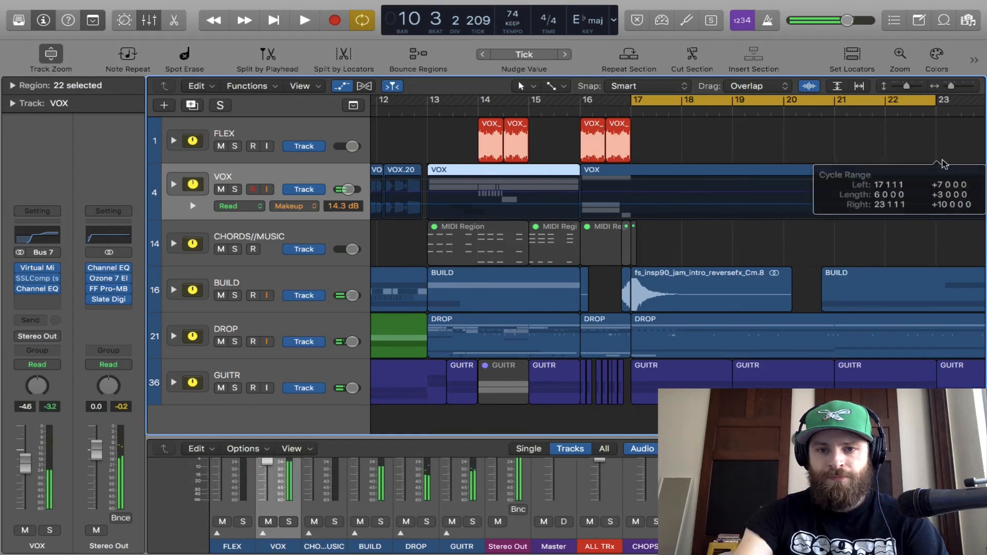
key("space")
scroll(941, 131, "right", 2)
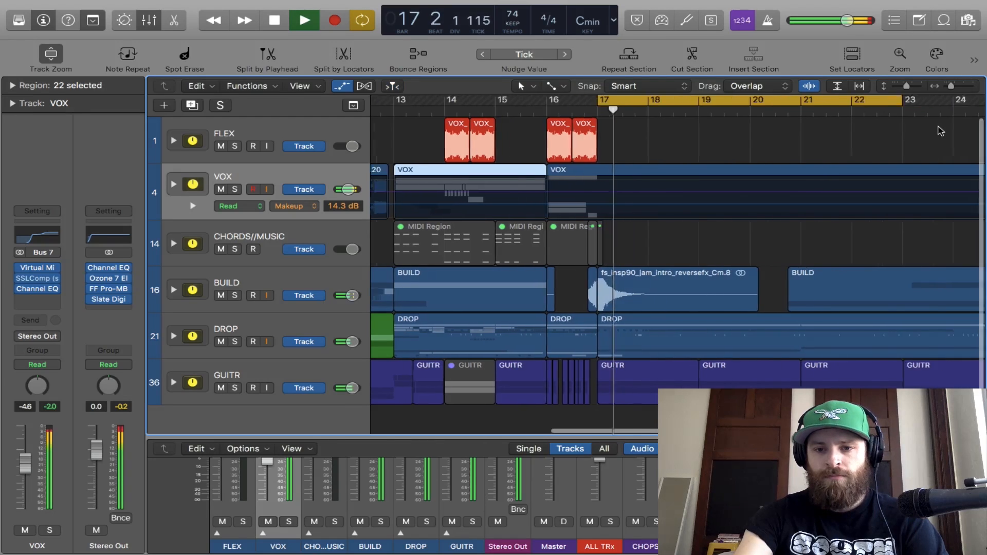
scroll(939, 130, "right", 1)
left_click_drag(876, 101, 915, 102)
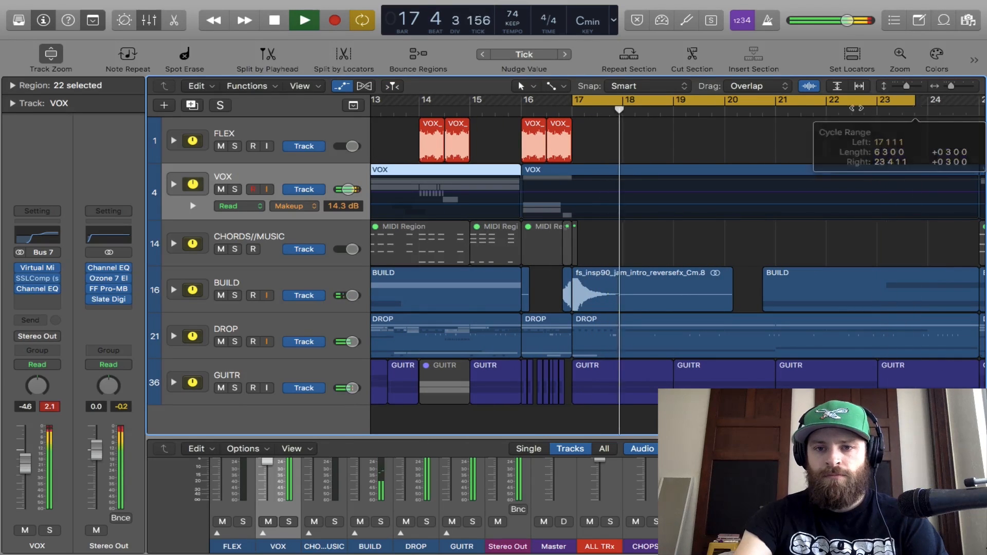
left_click_drag(707, 103, 757, 103)
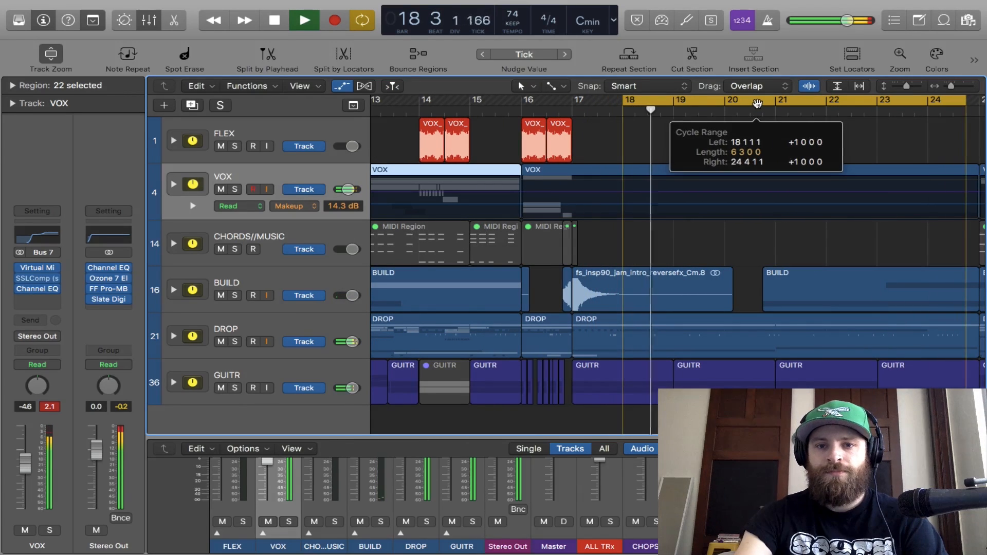
key("space")
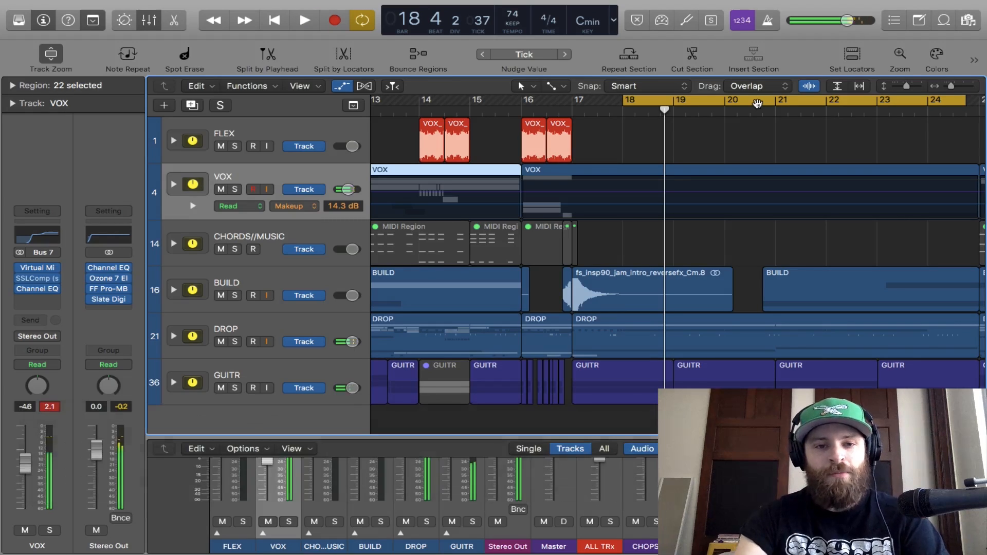
- Listen to the DROP and GUITR tracks together in solo, check DROP's Channel EQ, and clear the solos
left_click(301, 325)
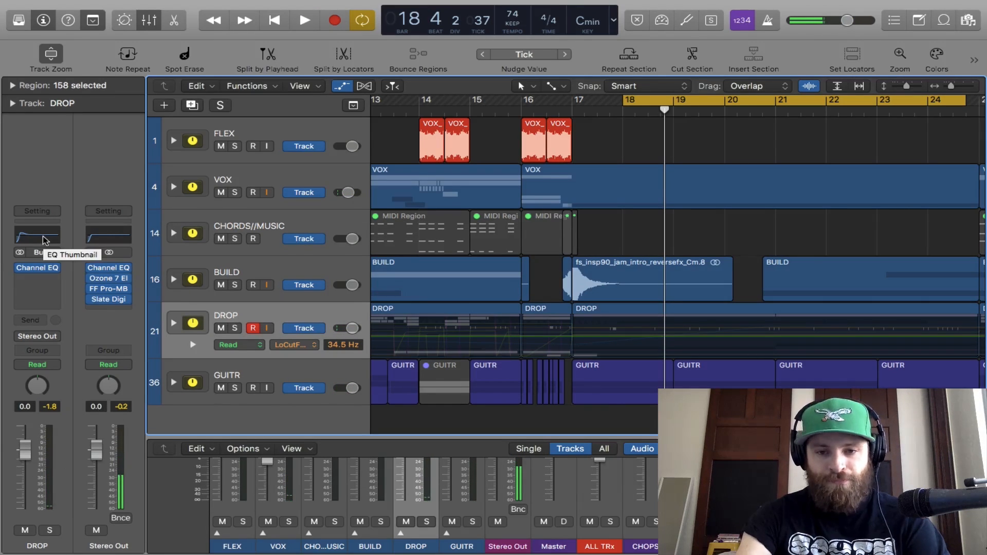
left_click(235, 328)
key("space")
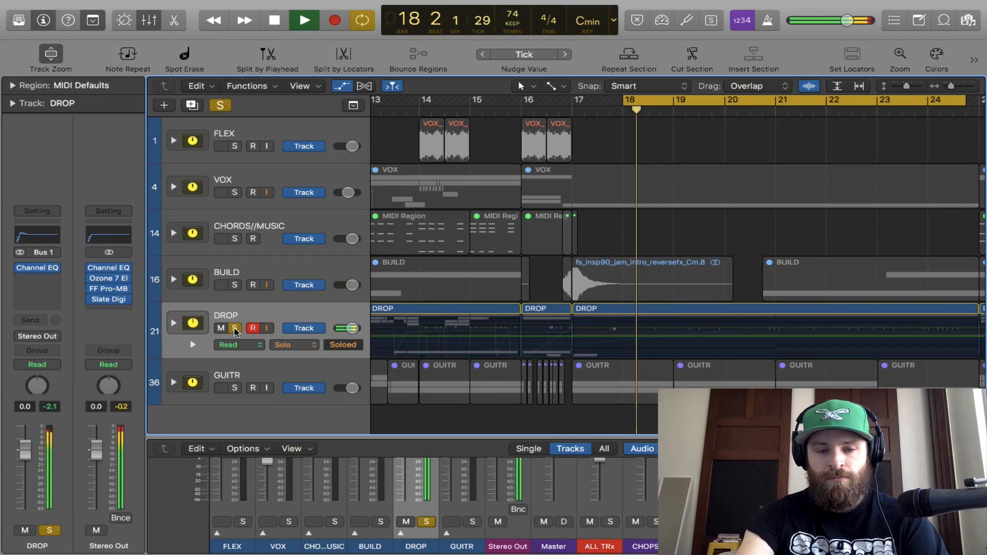
left_click(235, 388)
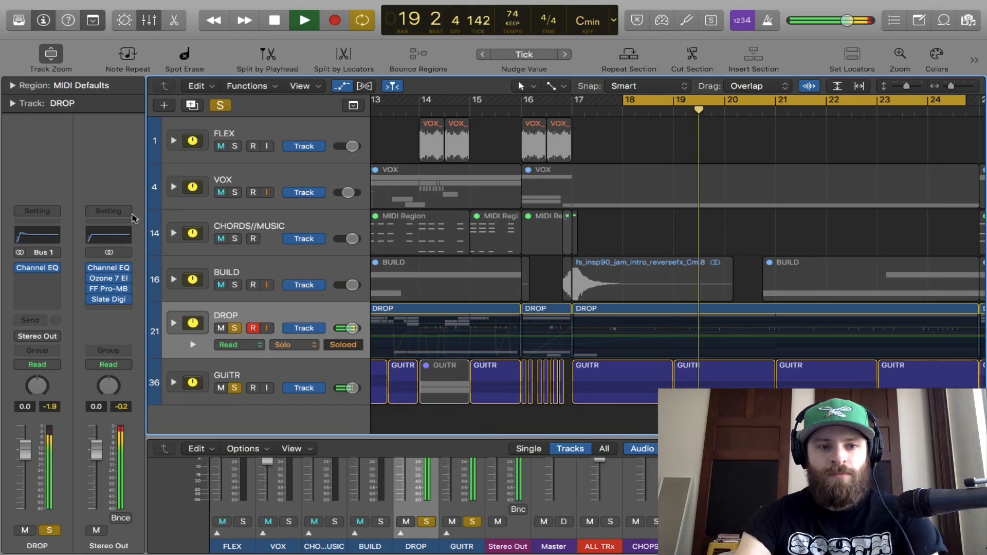
key("space")
left_click(43, 235)
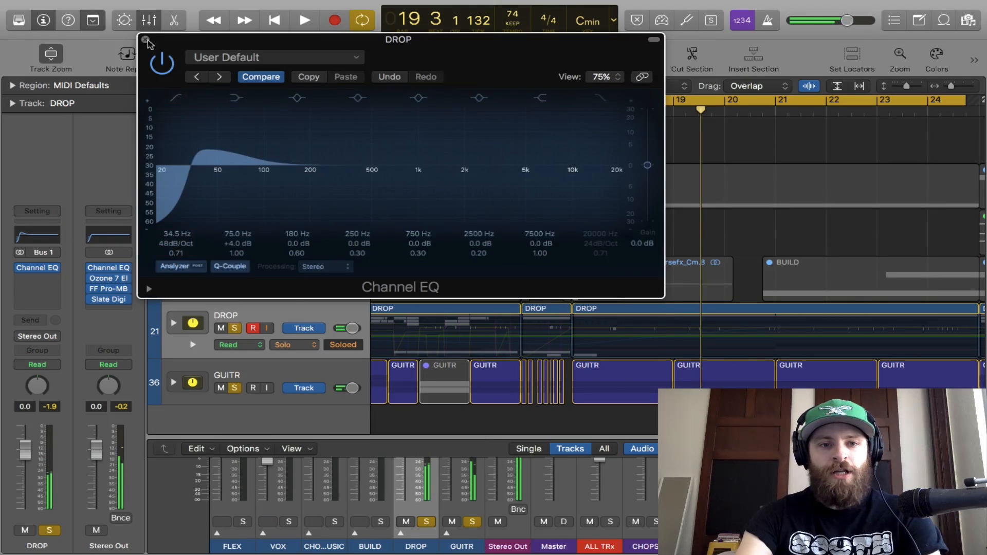
left_click(146, 39)
left_click(220, 106)
- After playing the full mix, turn off the low cut in DROP's Channel EQ and set its low shelf to 79 Hz at 0.0 dB
key("space")
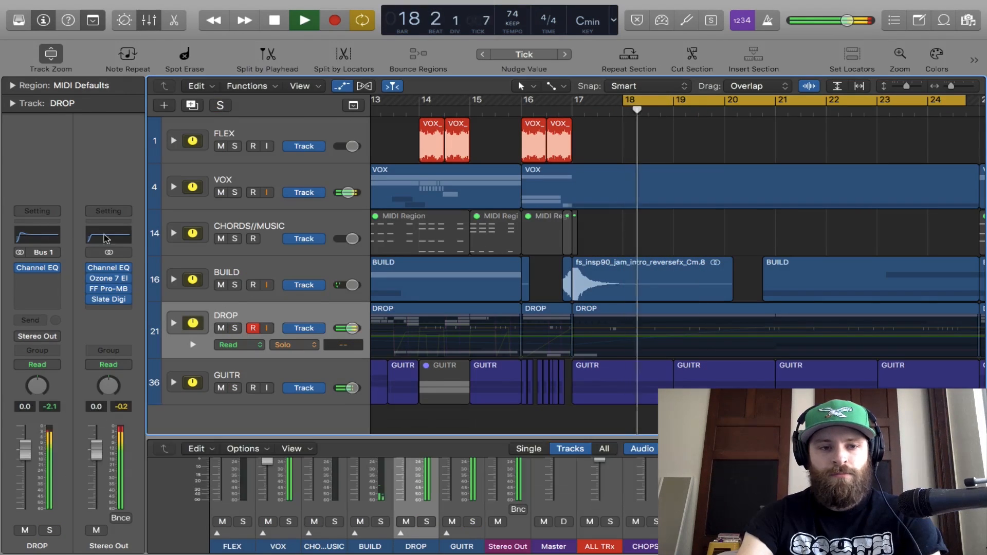
left_click(35, 237)
key("space")
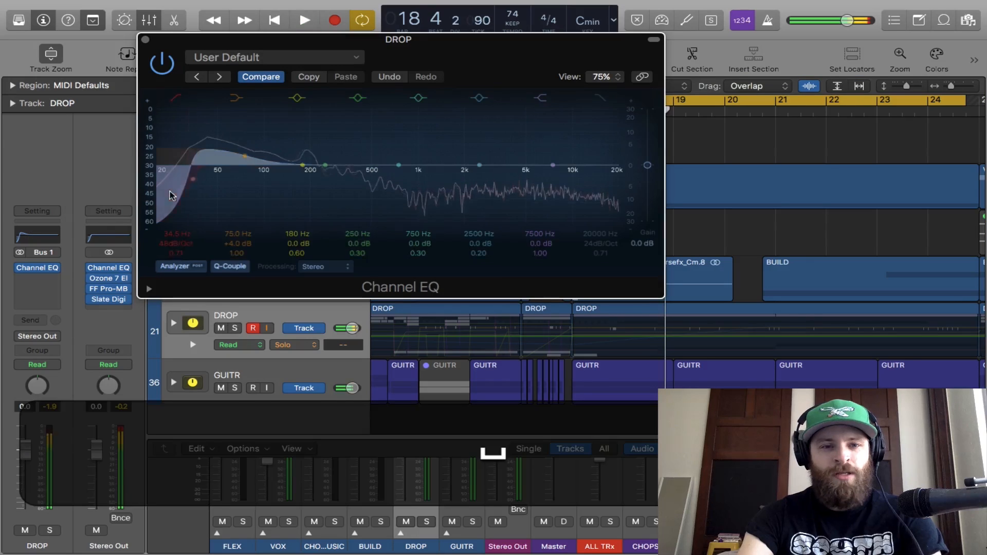
left_click(179, 99)
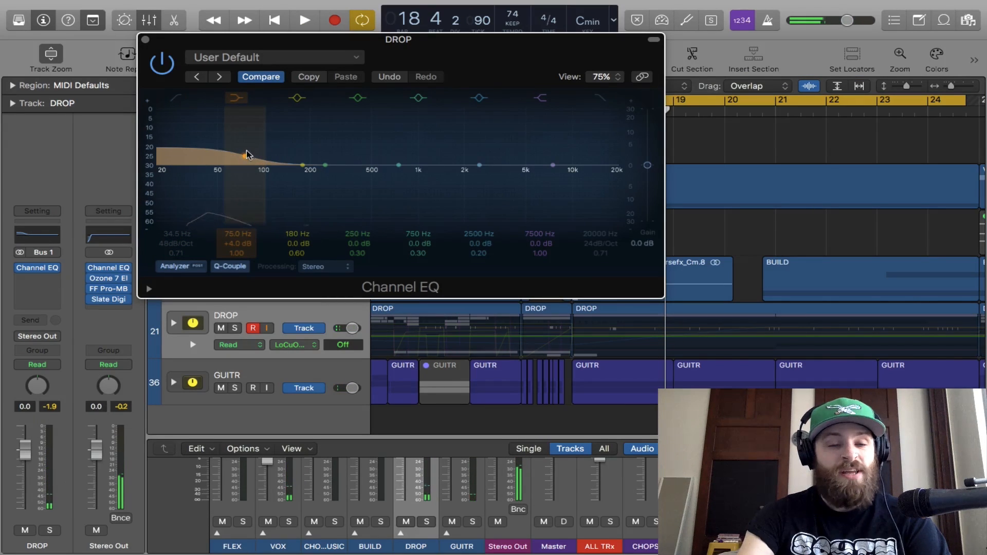
left_click_drag(246, 156, 249, 163)
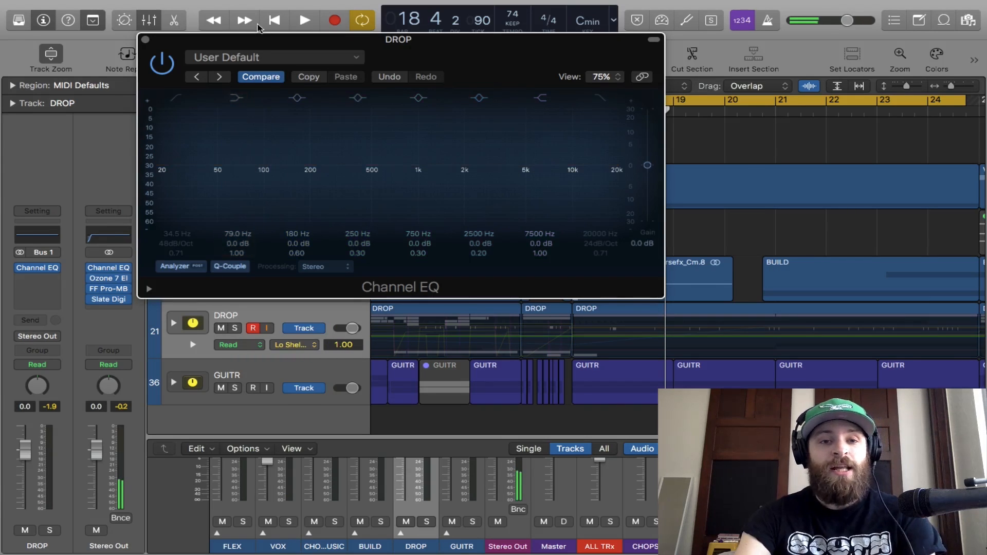
left_click_drag(253, 40, 386, 73)
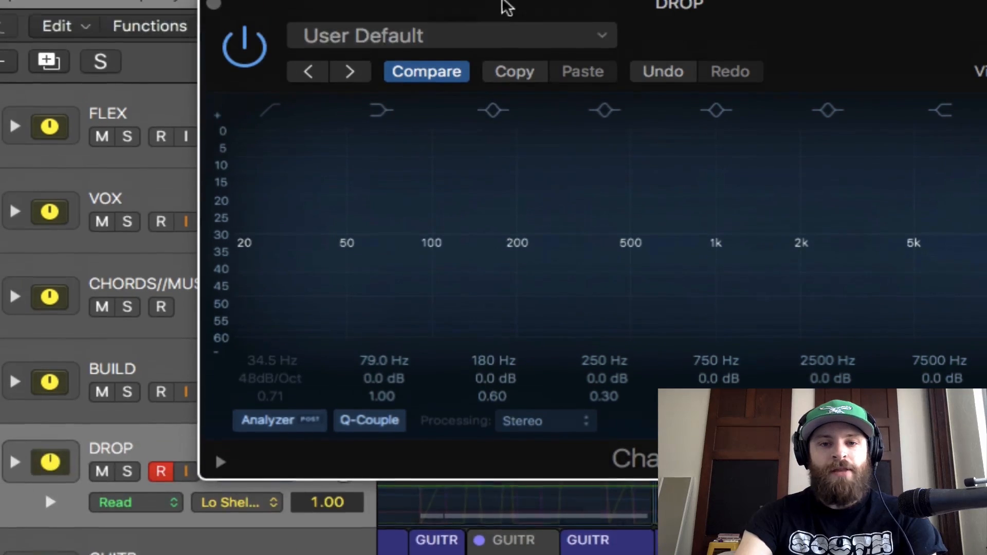
- Play the full mix and examine the low end of DROP's flat signal in the Channel EQ analyzer
key("space")
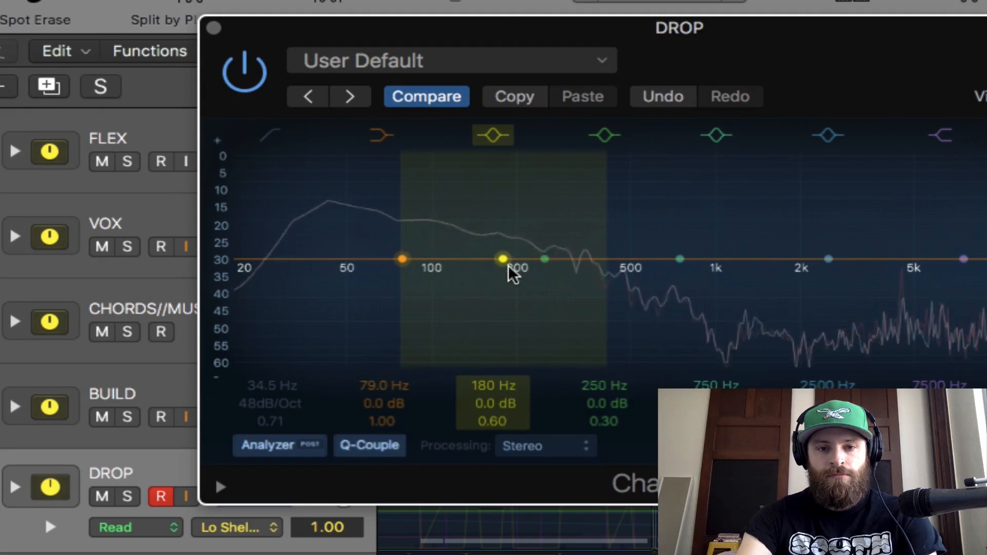
key("space")
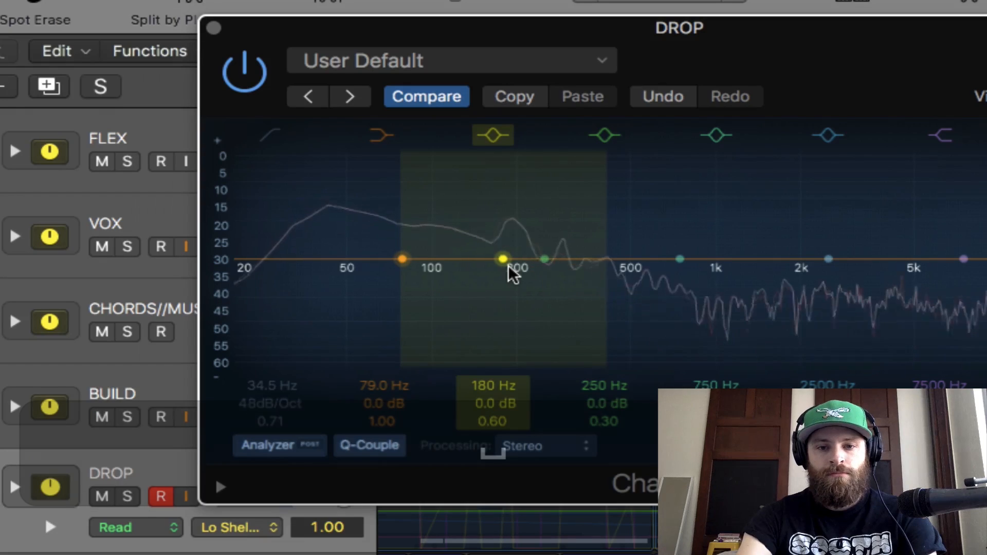
key("space")
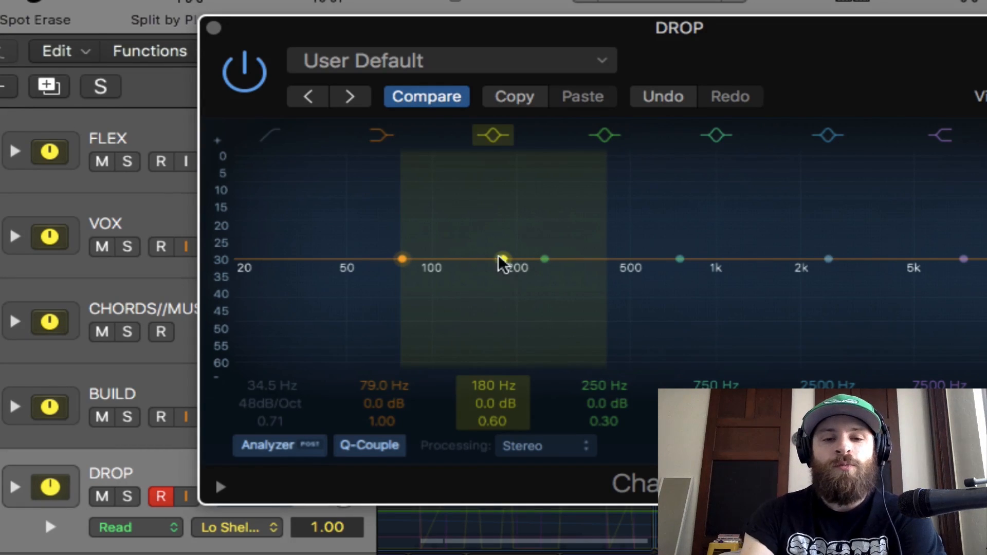
- In DROP's Channel EQ, move the low shelf to 83 Hz and set the 180 Hz bell to 116 Hz at +4.0 dB
mouse_move(404, 261)
left_mouse_down()
mouse_move(410, 240)
mouse_move(410, 261)
left_mouse_up()
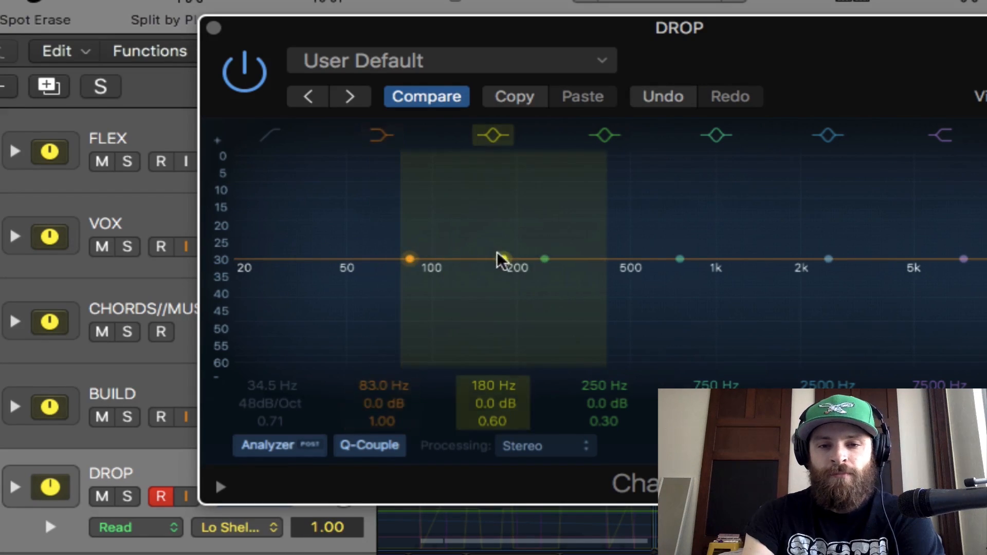
mouse_move(497, 253)
left_mouse_down()
mouse_move(504, 240)
mouse_move(506, 257)
mouse_move(512, 207)
mouse_move(534, 233)
mouse_move(512, 262)
left_mouse_up()
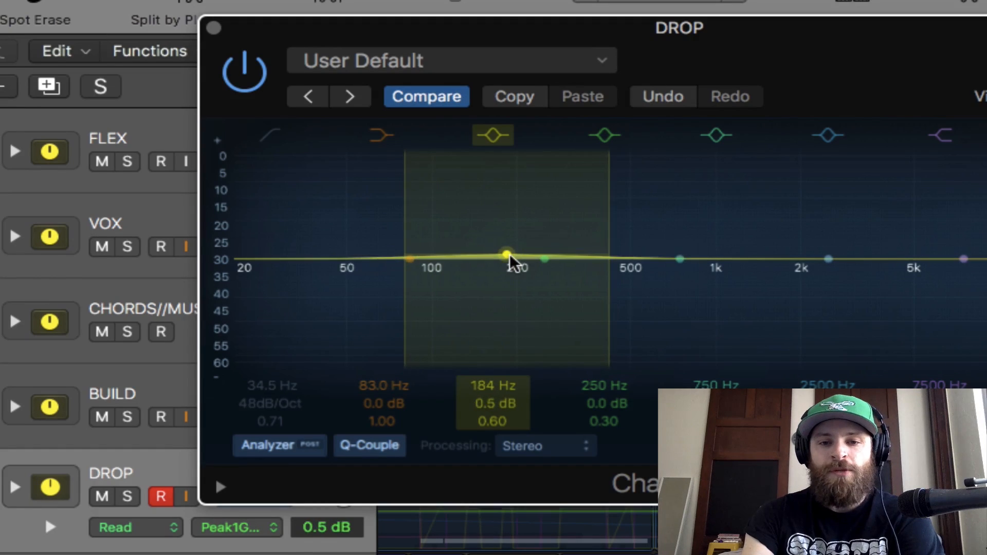
key("space")
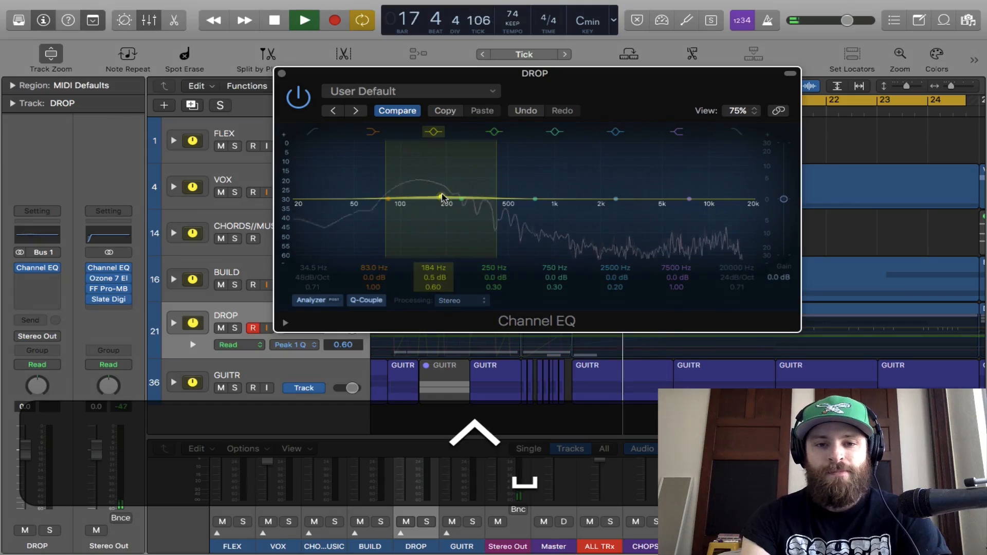
left_click_drag(440, 196, 410, 188)
key("space")
- Shift the boosted bell in DROP's Channel EQ to 106 Hz at +4.0 dB, listen to the mix, and close the EQ
key("space")
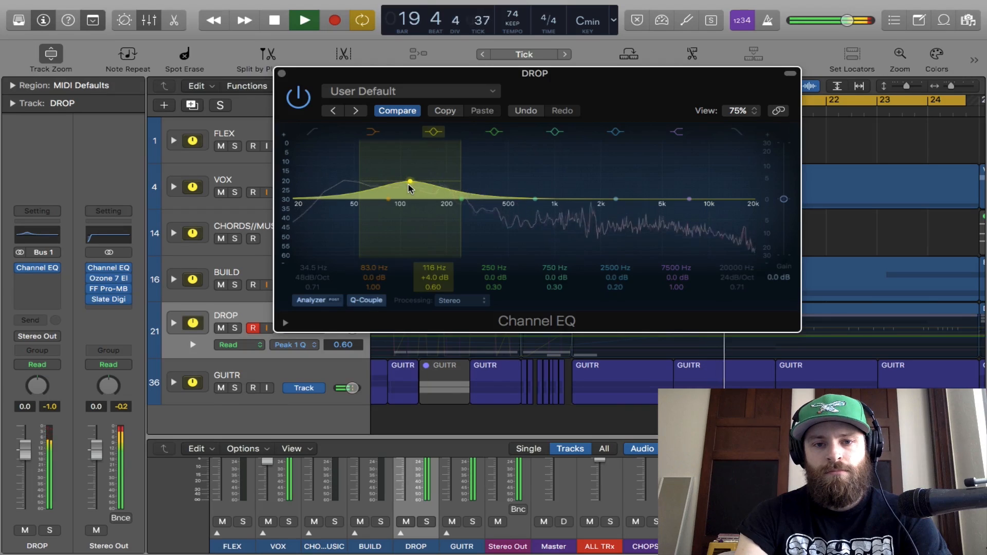
left_click_drag(410, 186, 403, 183)
key("space")
key("space")
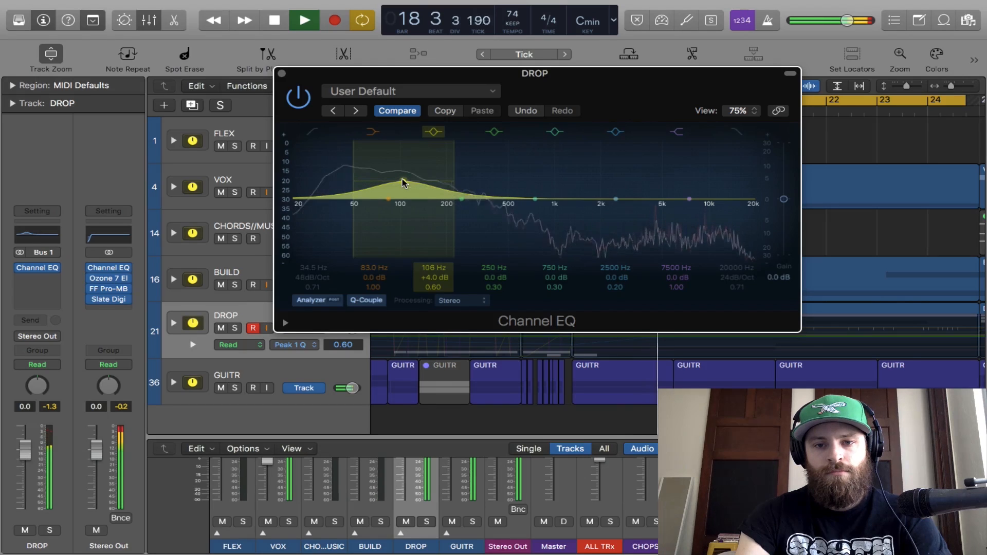
key("space")
left_click(281, 73)
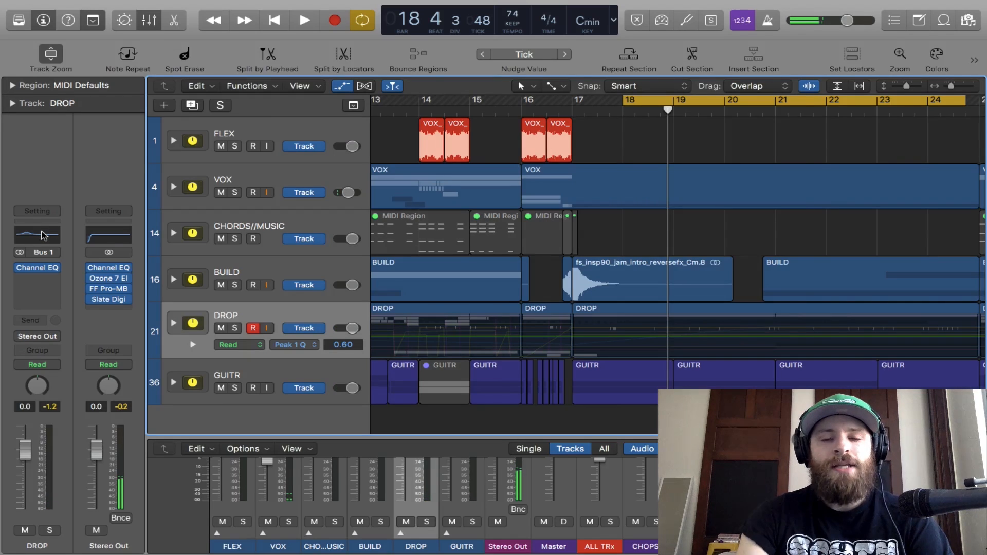
- Review DROP's Channel EQ curve once more, close it, and select the VOX track
left_click(44, 235)
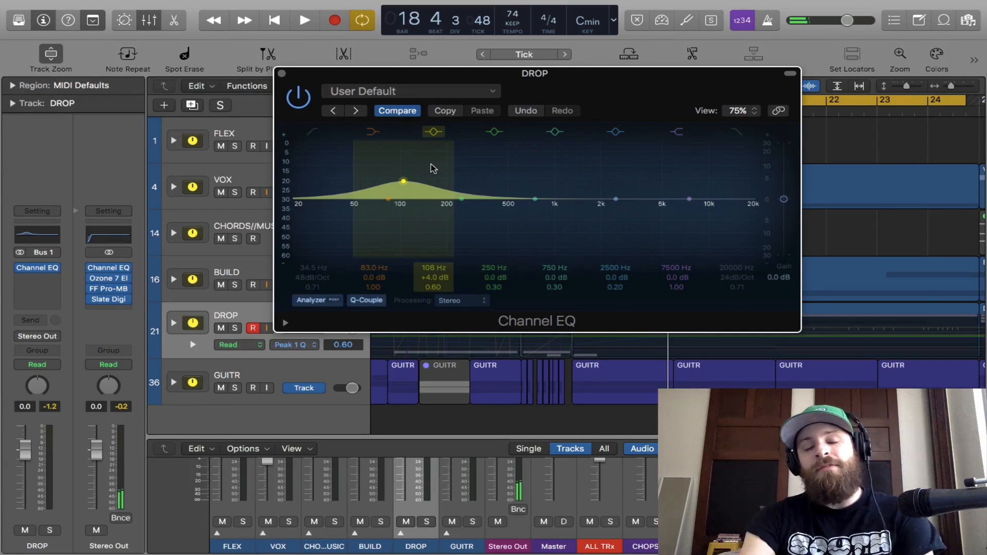
left_click(282, 75)
left_click(277, 174)
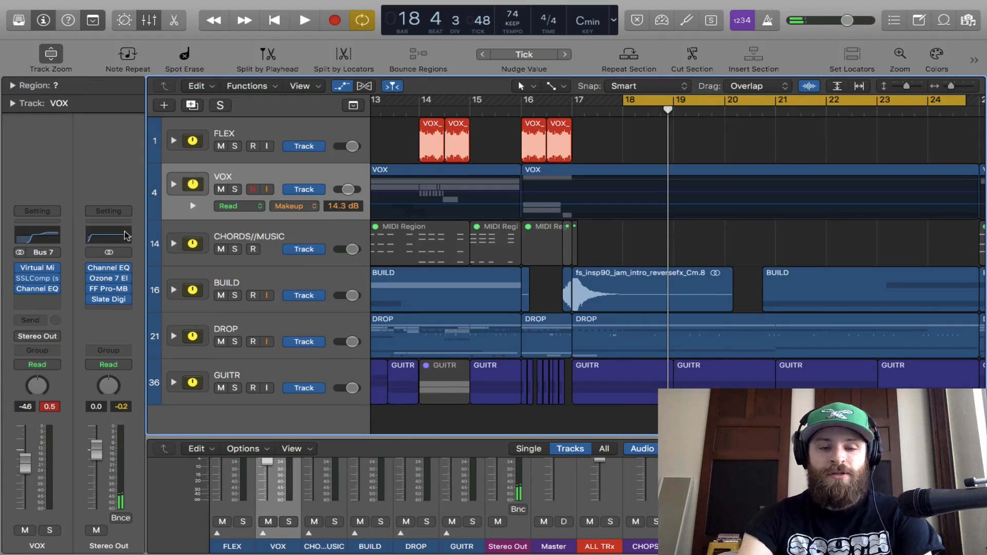
- Review the Stereo Out's Channel EQ curve, close it, look over the arrangement, and save the project
scroll(817, 125, "left", 3)
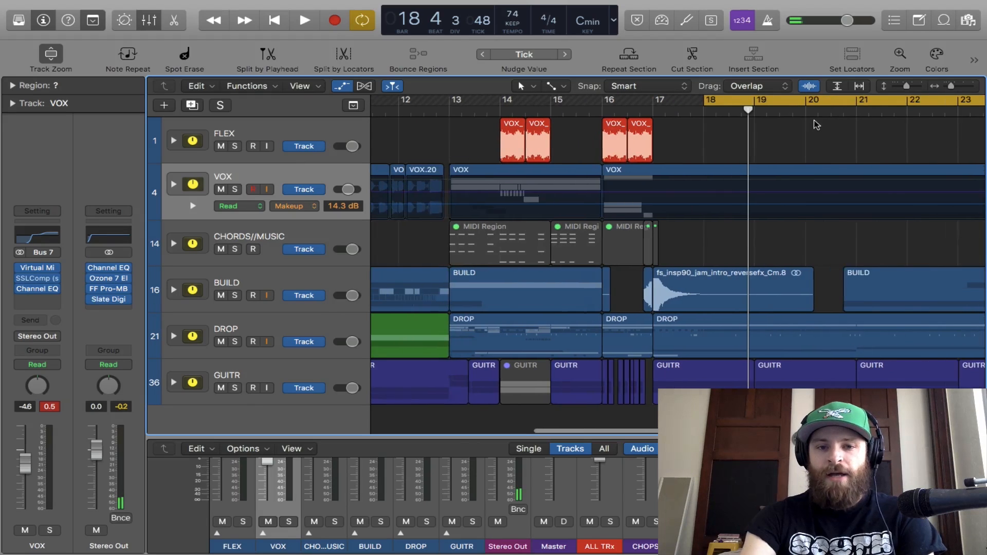
left_click(108, 241)
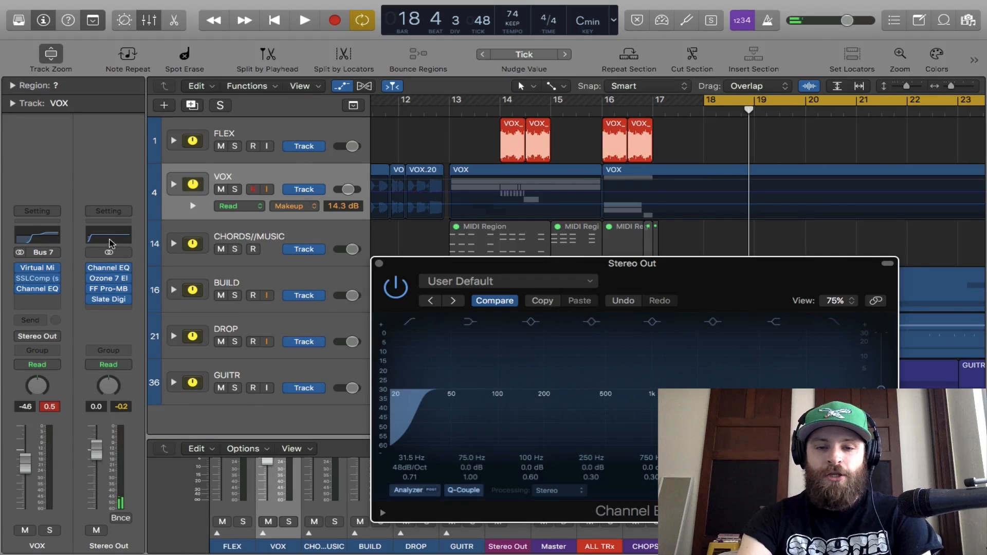
left_click(379, 264)
scroll(396, 258, "left", 3)
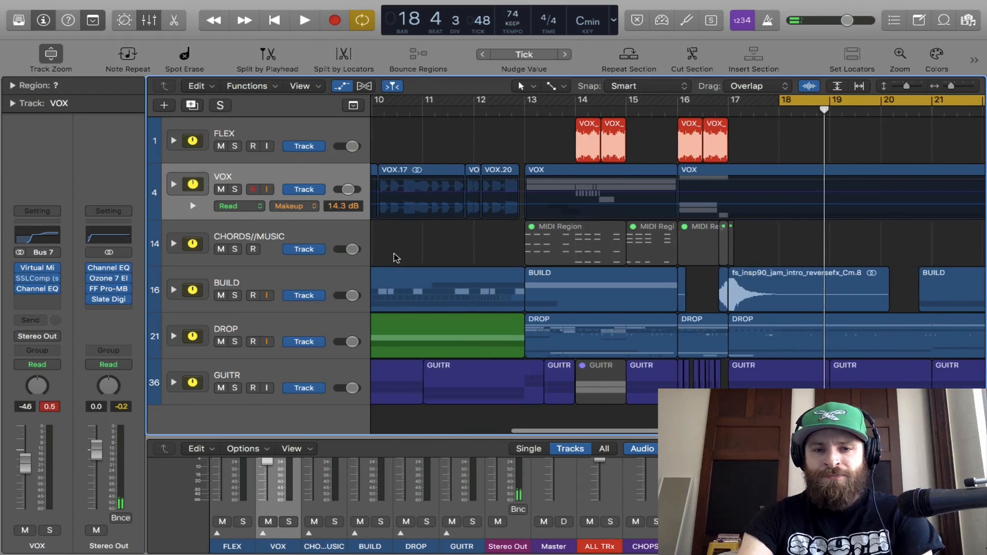
scroll(396, 259, "left", 6)
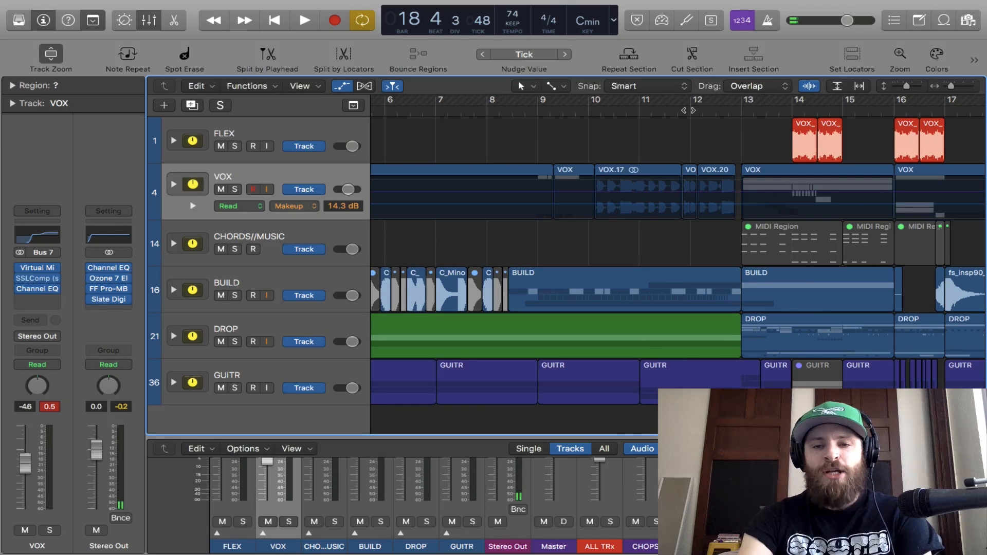
scroll(739, 102, "right", 8)
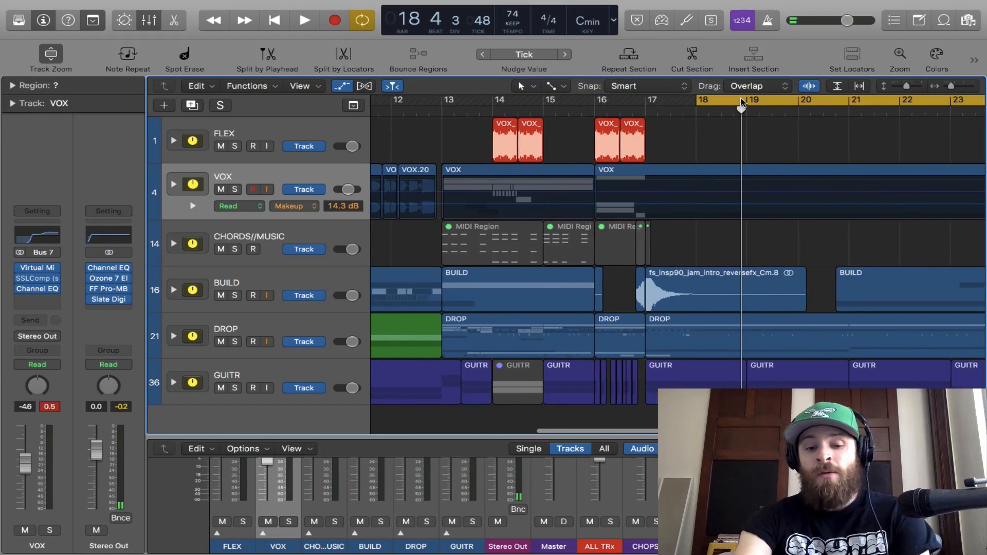
key("super+s")
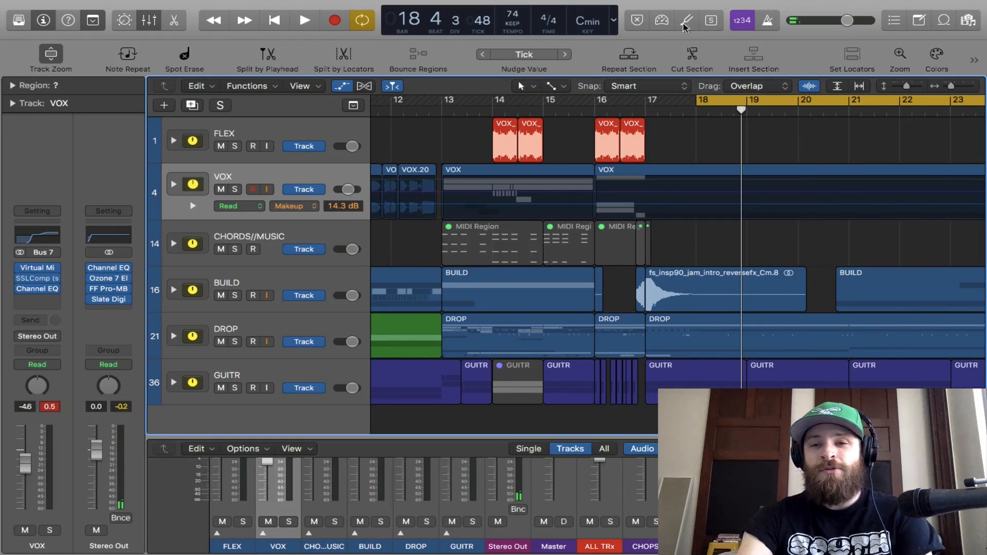
- Move the cycle range to start at bar 25 and play the mix from there
scroll(738, 128, "right", 6)
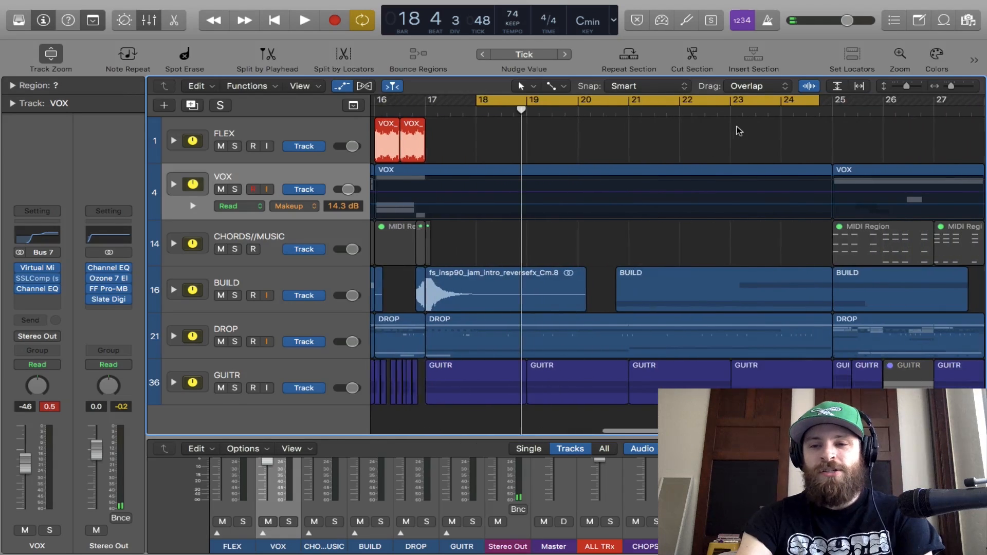
scroll(739, 131, "down", 5)
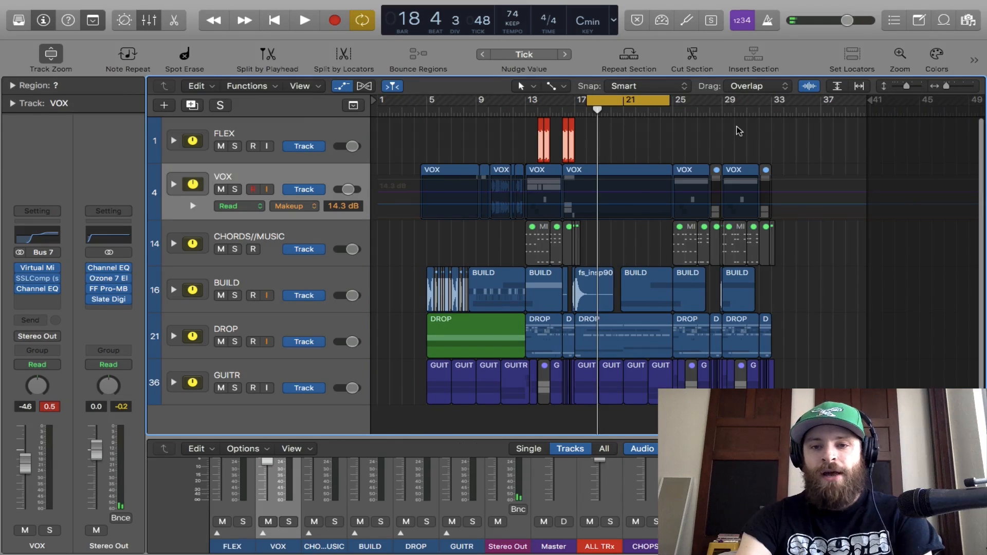
left_click_drag(760, 101, 677, 99)
key("space")
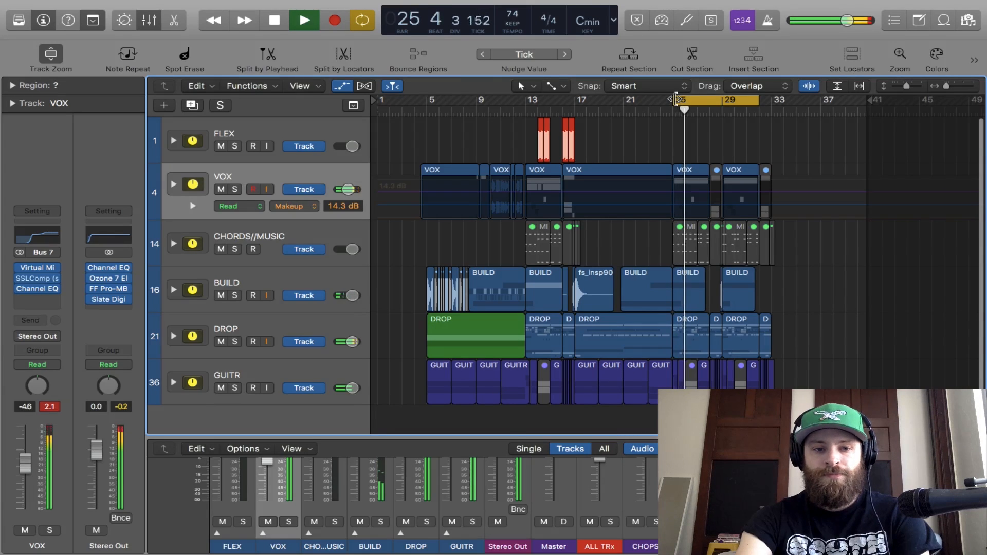
key("space")
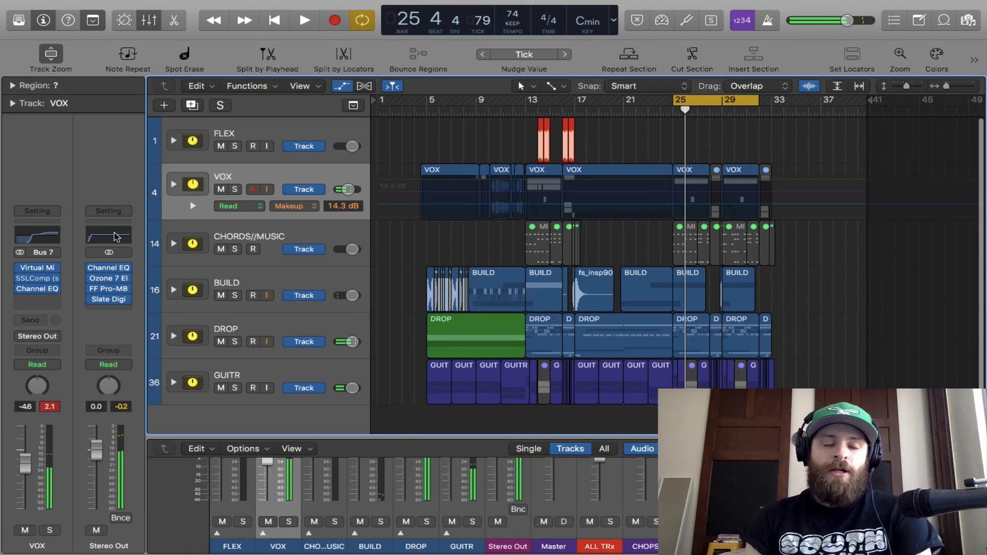
- In the Stereo Out's Channel EQ, boost the 2500 Hz bell to +17.5 dB at 2100 Hz and listen to the mix
left_click(117, 237)
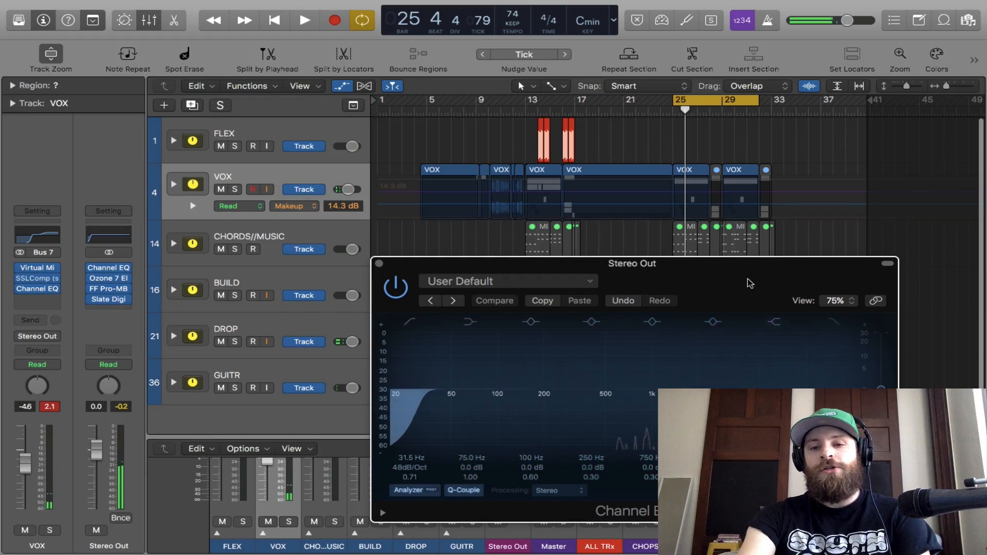
left_click_drag(750, 280, 605, 108)
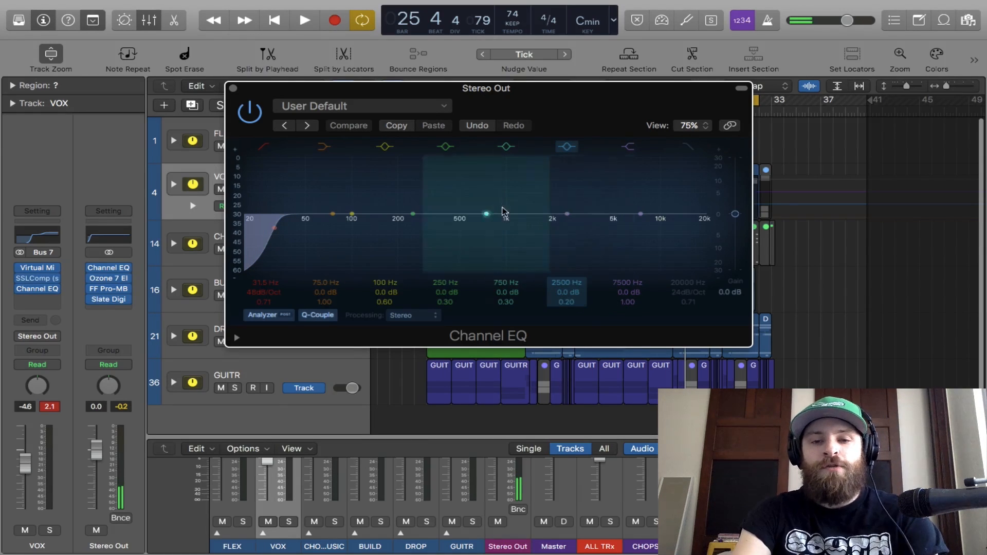
left_click_drag(567, 214, 570, 168)
key("space")
key("space")
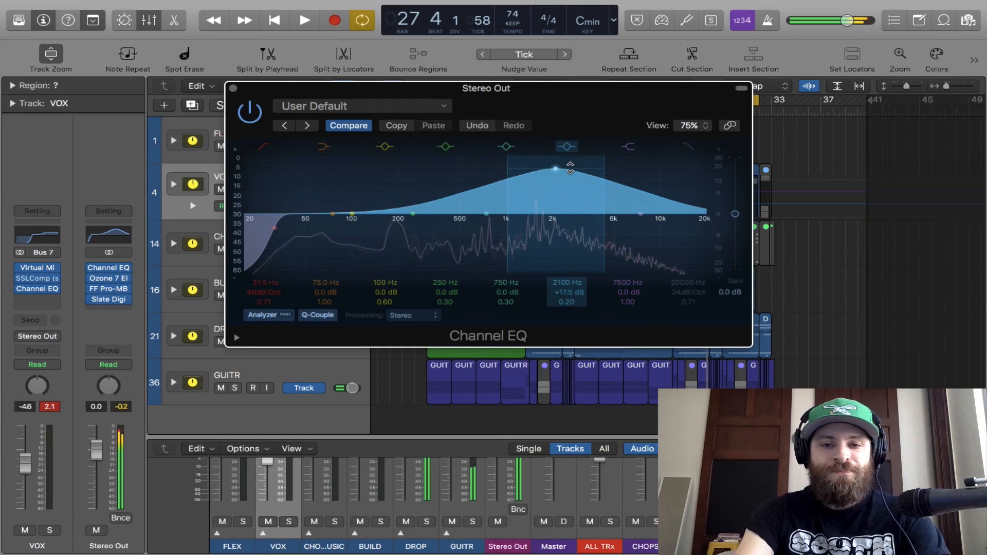
left_click(97, 531)
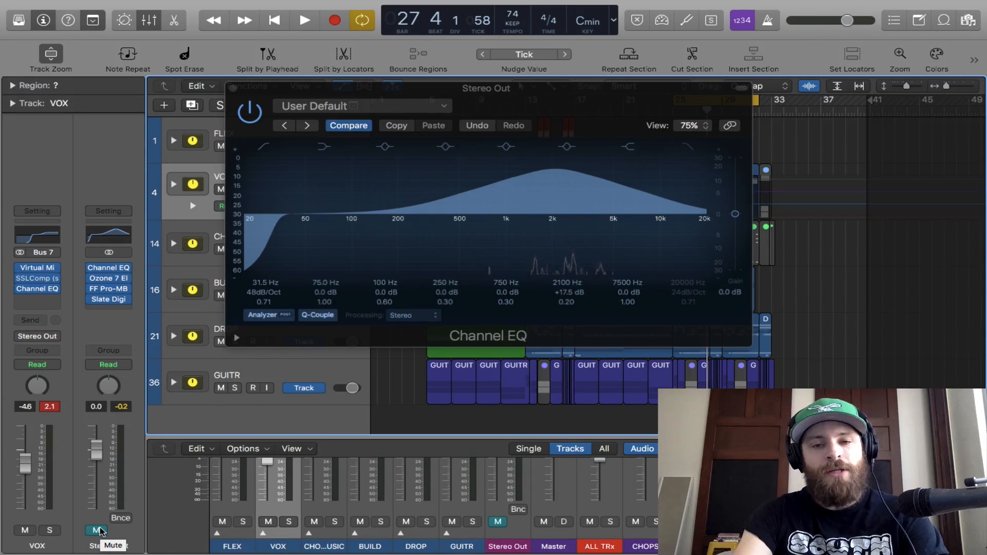
left_click(98, 531)
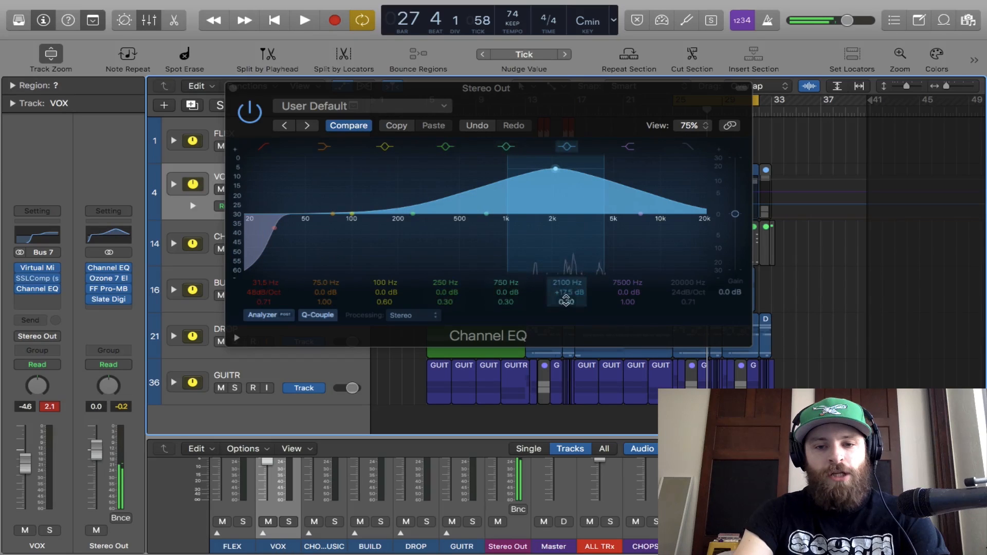
- Narrow the 2100 Hz bell to a Q of 1.80, move it to 2300 Hz at +24.0 dB, and play the mix
left_click_drag(566, 298, 566, 265)
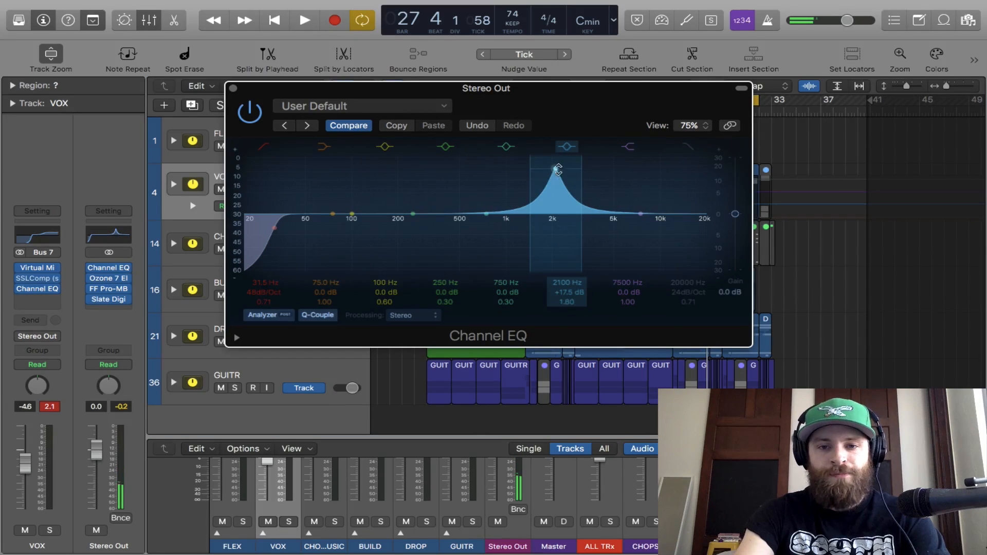
left_click_drag(558, 169, 567, 130)
key("space")
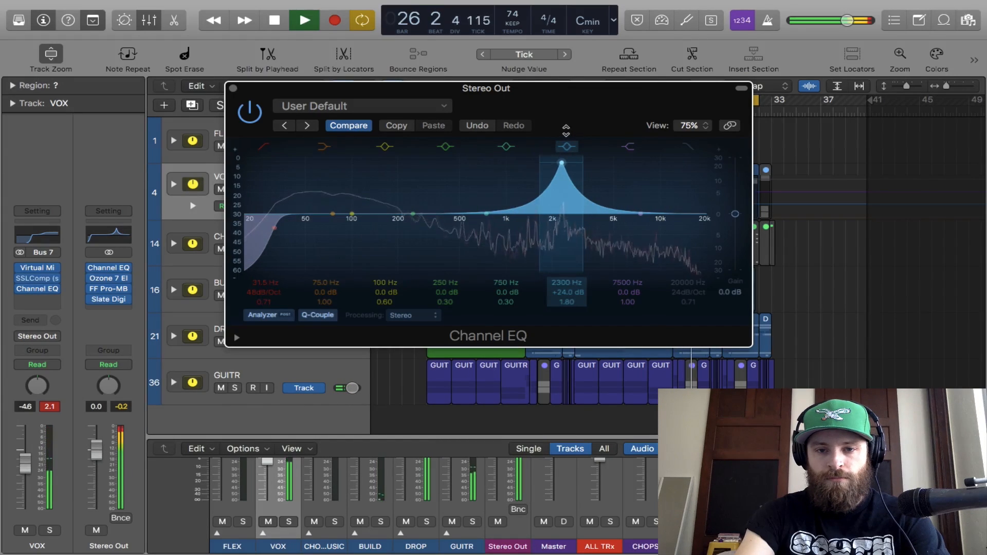
- Tighten the 2300 Hz bell to a Q of 5.00, cut it to -7.0 dB, and listen to the result
left_click_drag(567, 302, 567, 280)
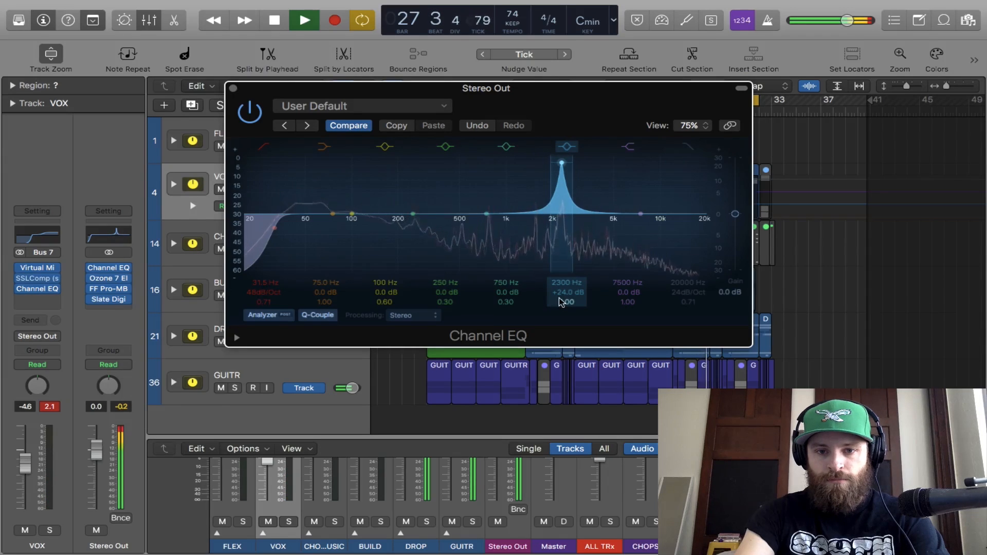
key("space")
left_click_drag(567, 295, 568, 316)
key("space")
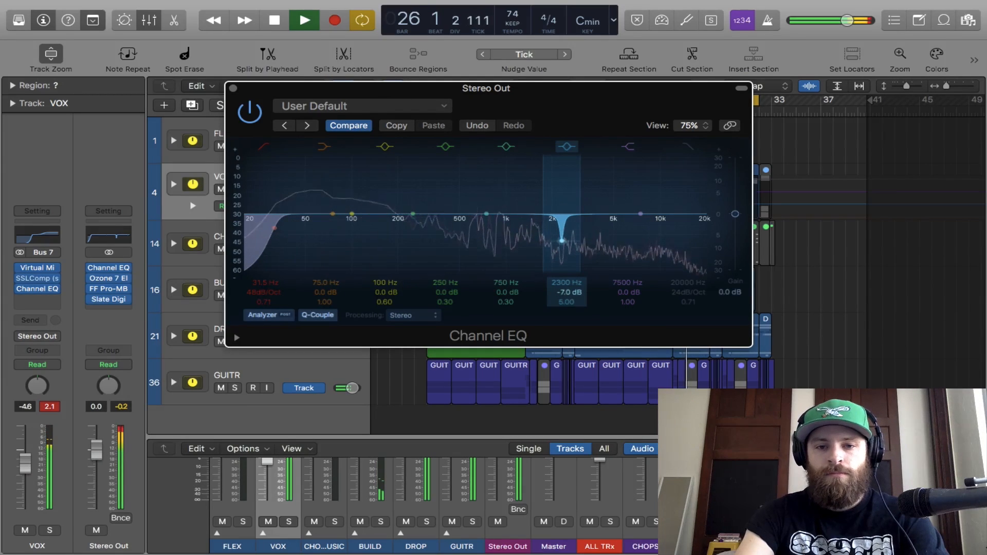
key("space")
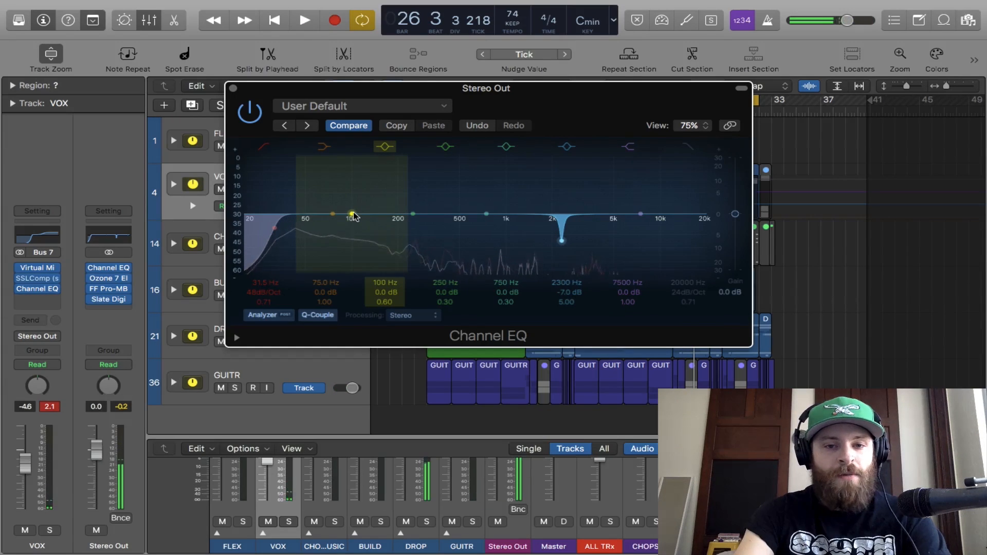
- Set the Stereo Out EQ's 100 Hz bell to 116 Hz at +2.0 dB while listening to the mix
left_click_drag(352, 216, 365, 208)
key("space")
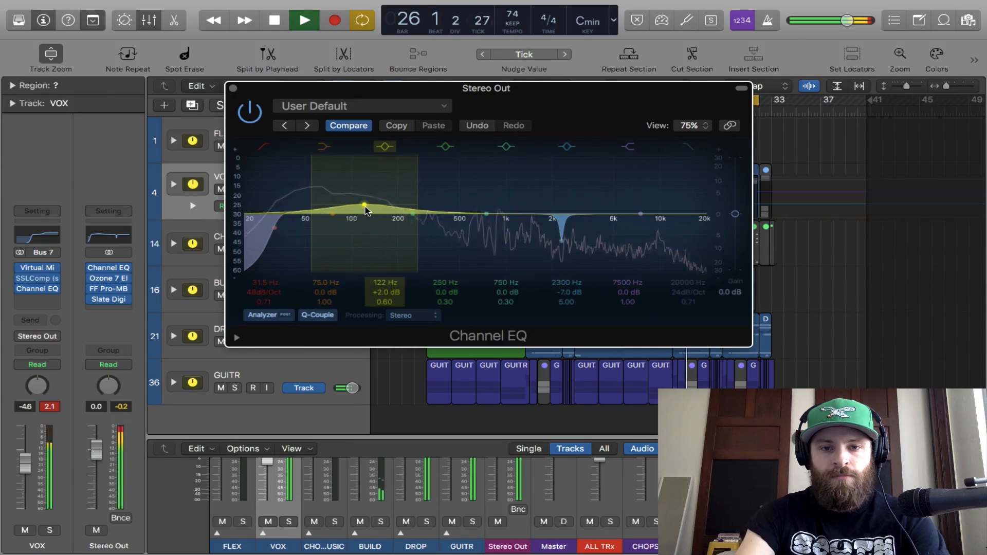
left_click_drag(365, 211, 362, 211)
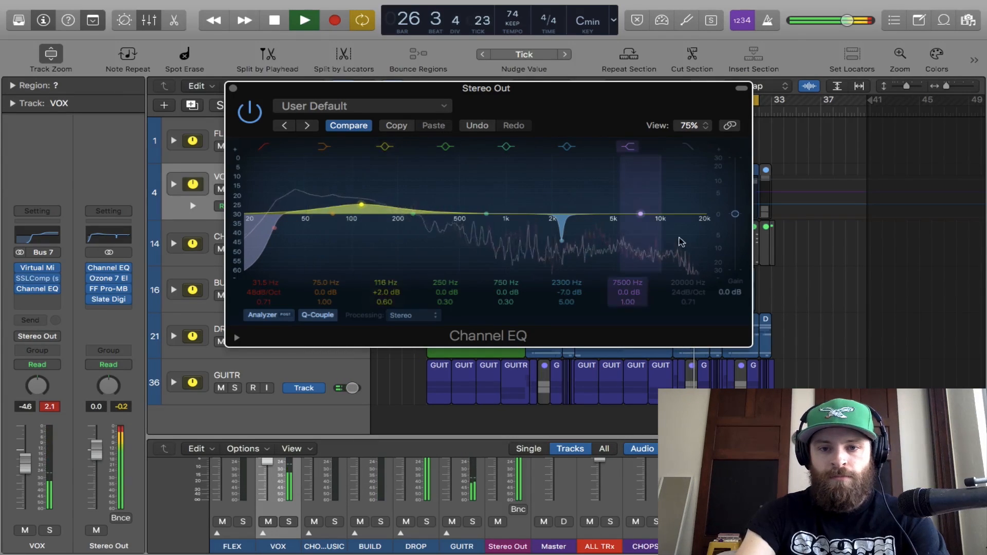
key("space")
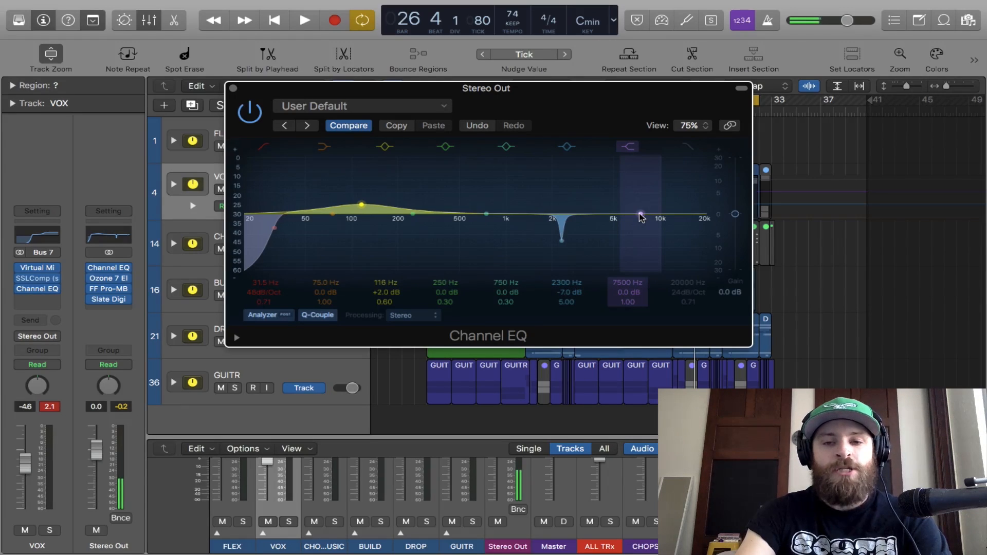
- During playback, set the high shelf to 4550 Hz at +1.0 dB and ease the 2300 Hz cut to -4.0 dB
key("space")
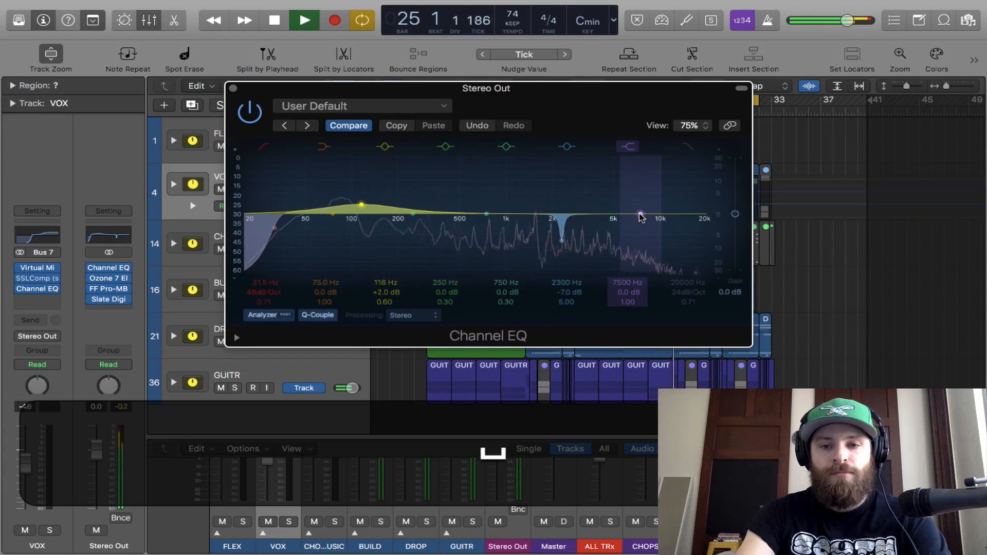
left_click_drag(640, 215, 637, 211)
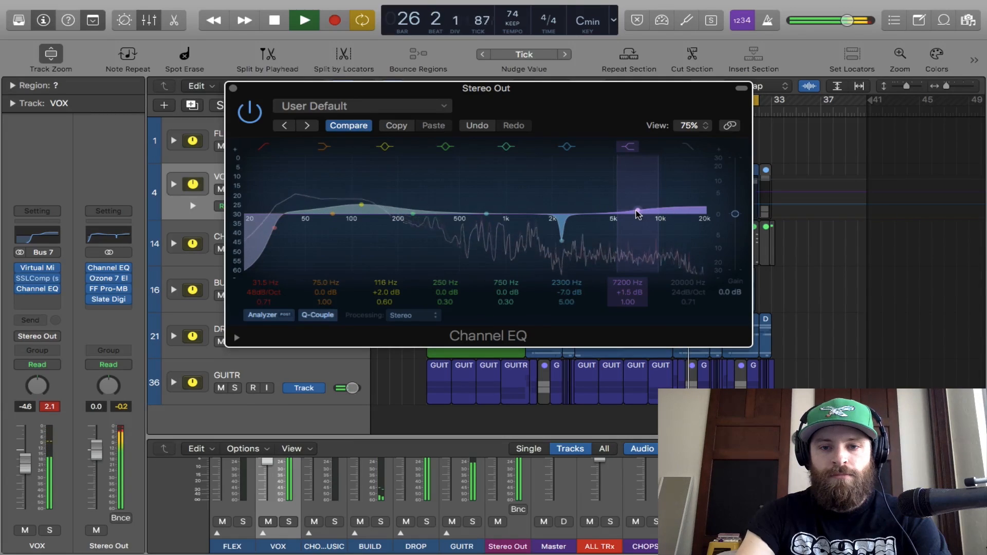
left_click_drag(638, 215, 602, 215)
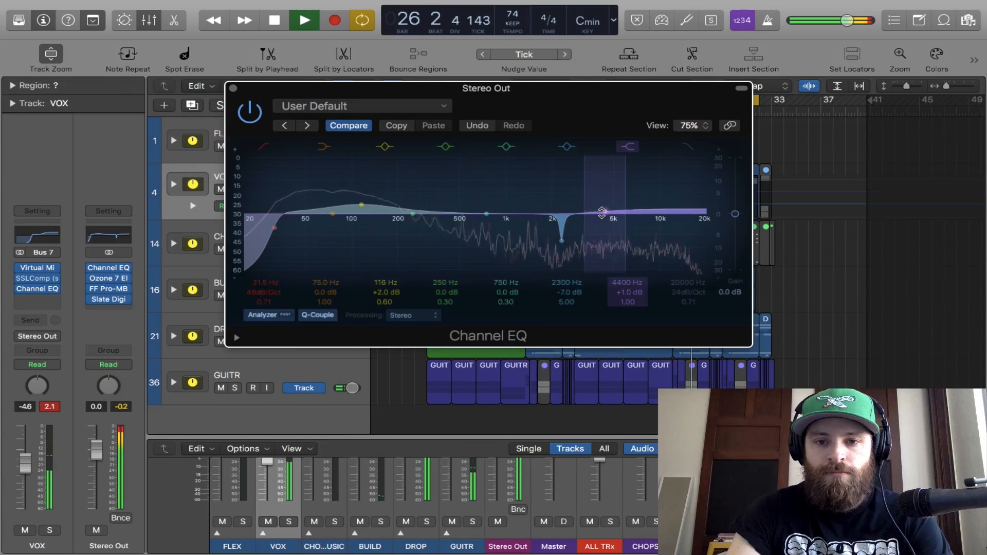
left_click_drag(563, 245, 562, 242)
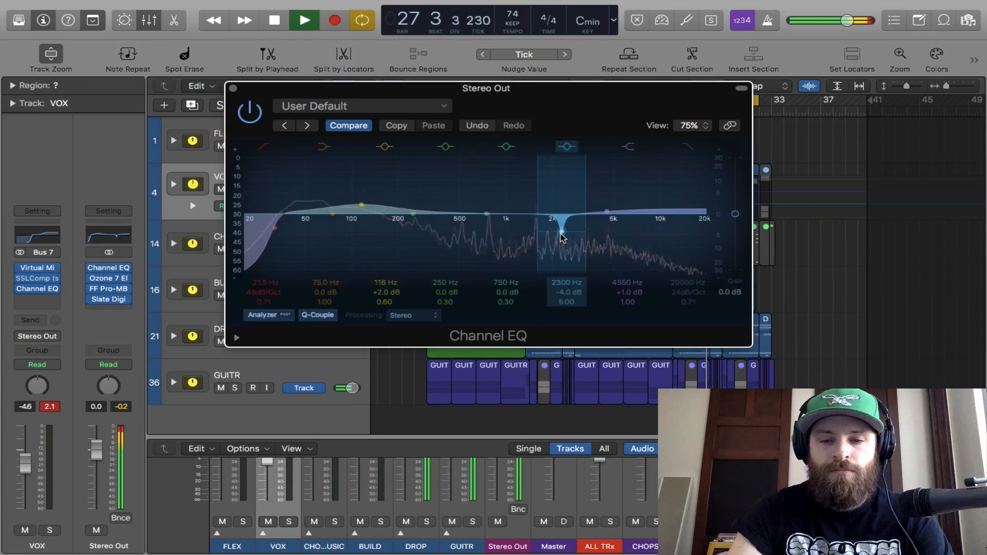
key("space")
- Compare the mix with the Stereo Out EQ bypassed and enabled, and set the high shelf to 4250 Hz at +2.5 dB
left_click(248, 110)
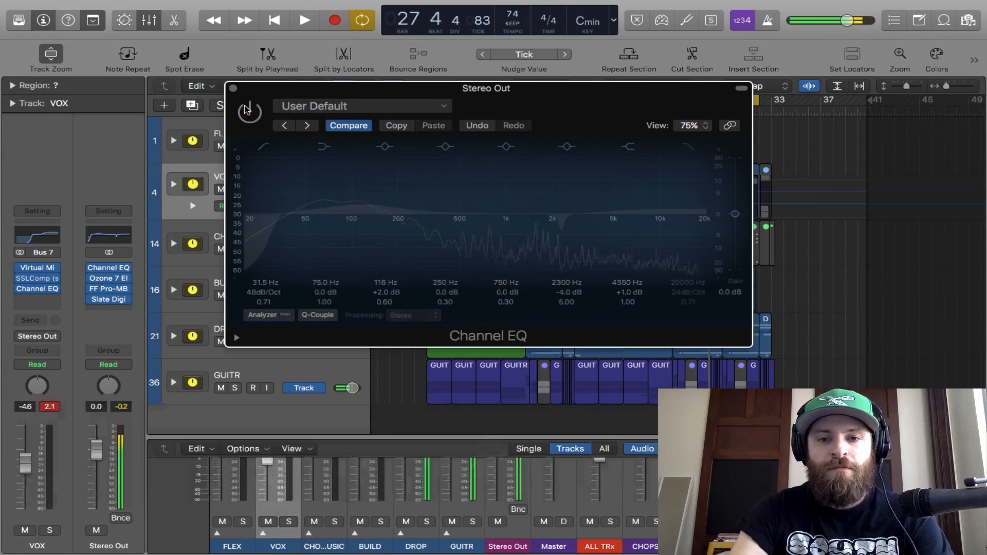
key("space")
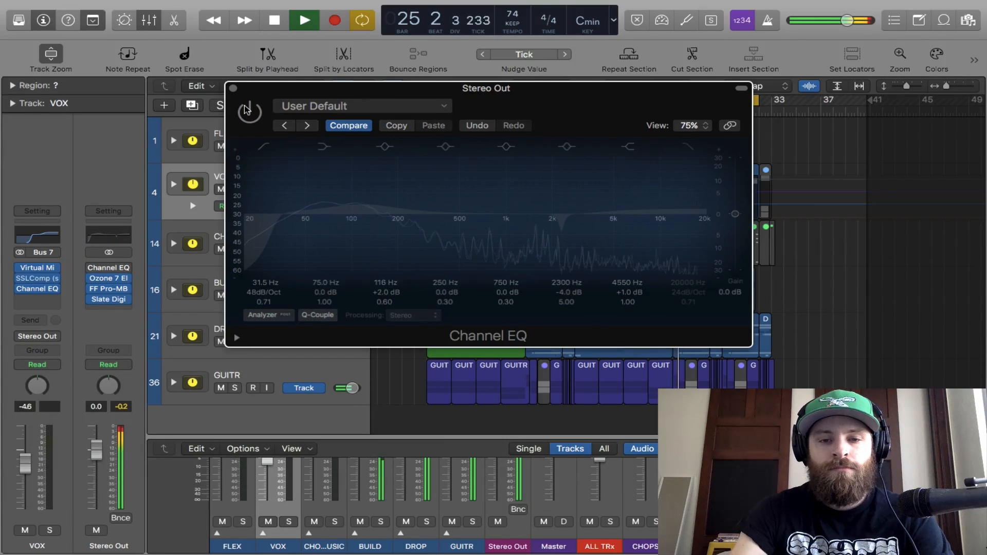
left_click(248, 110)
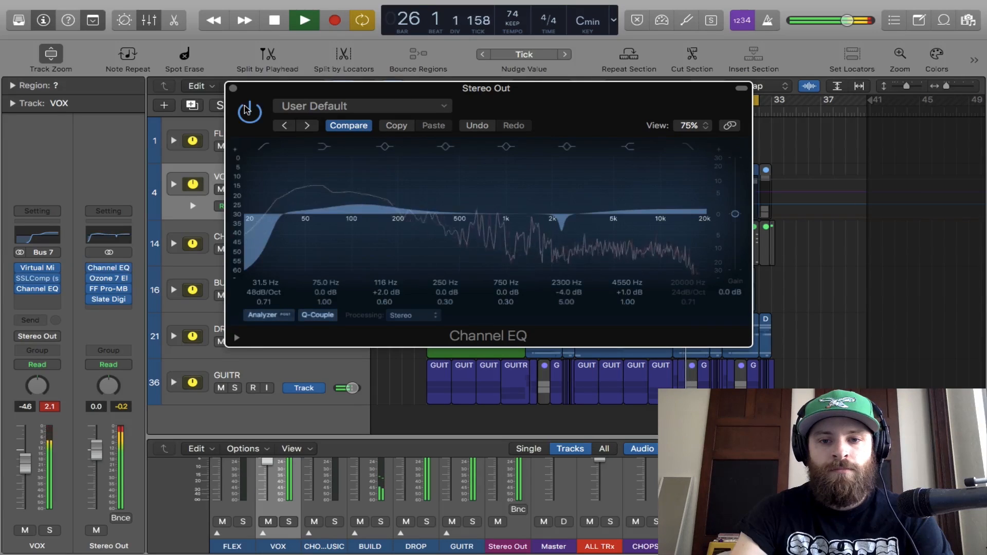
left_click_drag(608, 211, 611, 204)
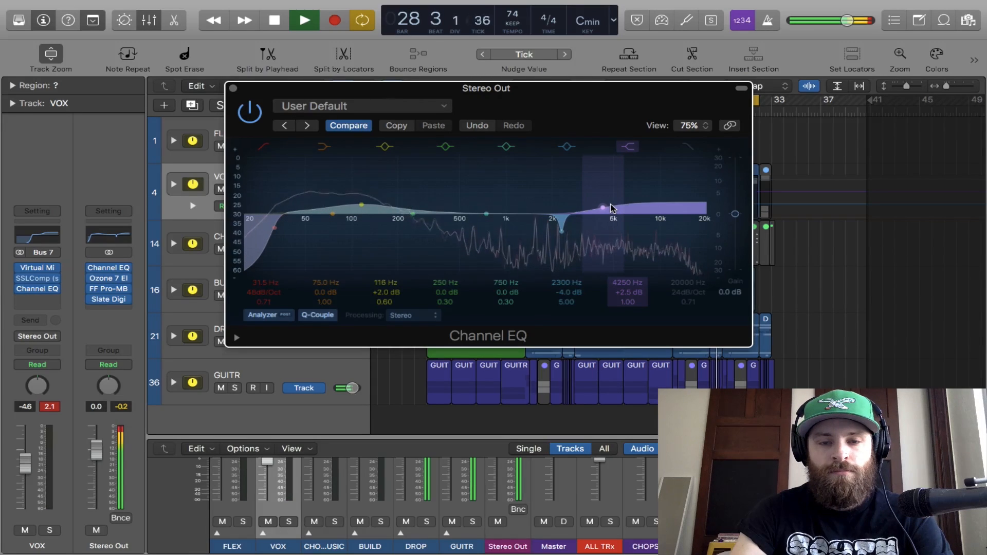
key("space")
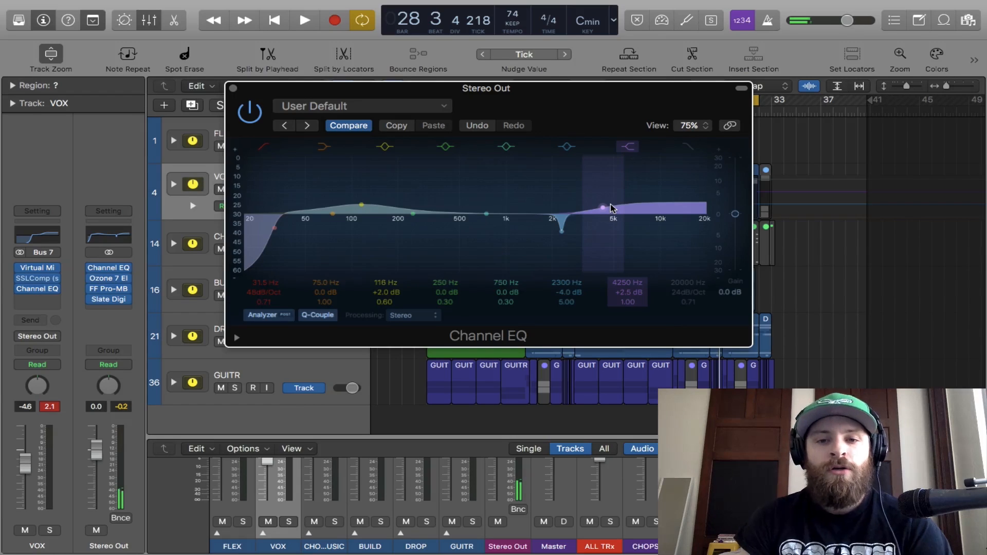
- Boost the 750 Hz bell to +24.0 dB at 560 Hz, and return its gain to 0.0 dB
left_click_drag(463, 192, 478, 114)
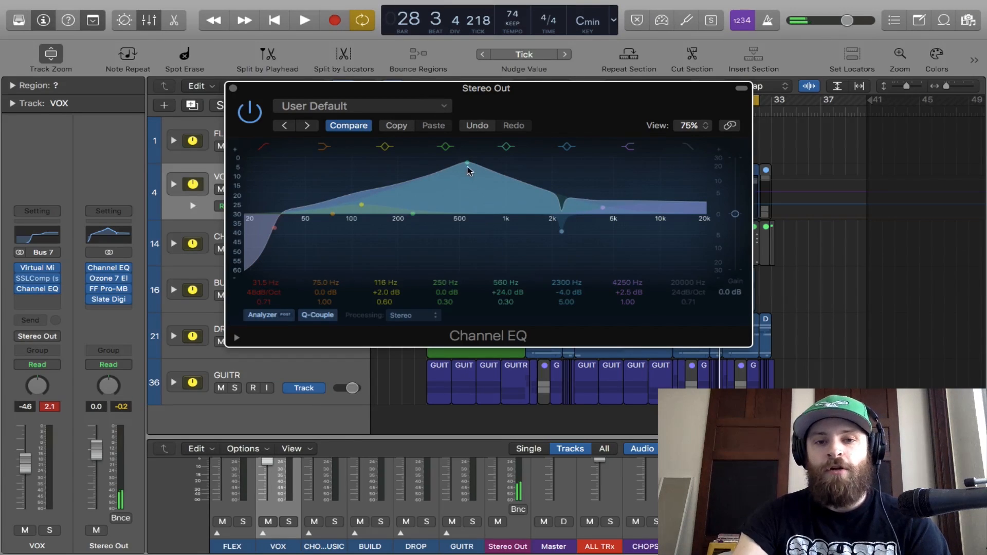
left_click_drag(507, 293, 507, 329)
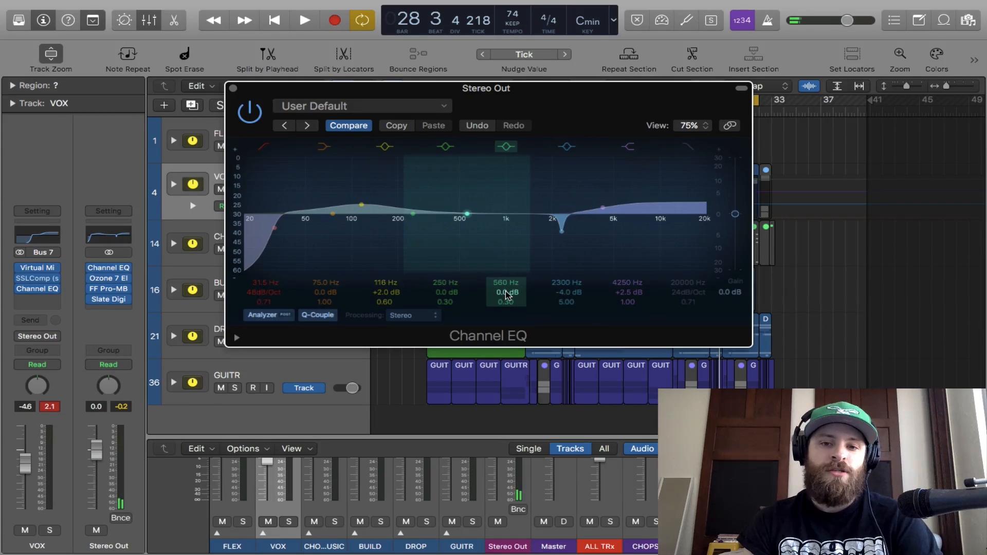
- Play the mix and shift the 116 Hz bell to 106 Hz at +2.0 dB
key("space")
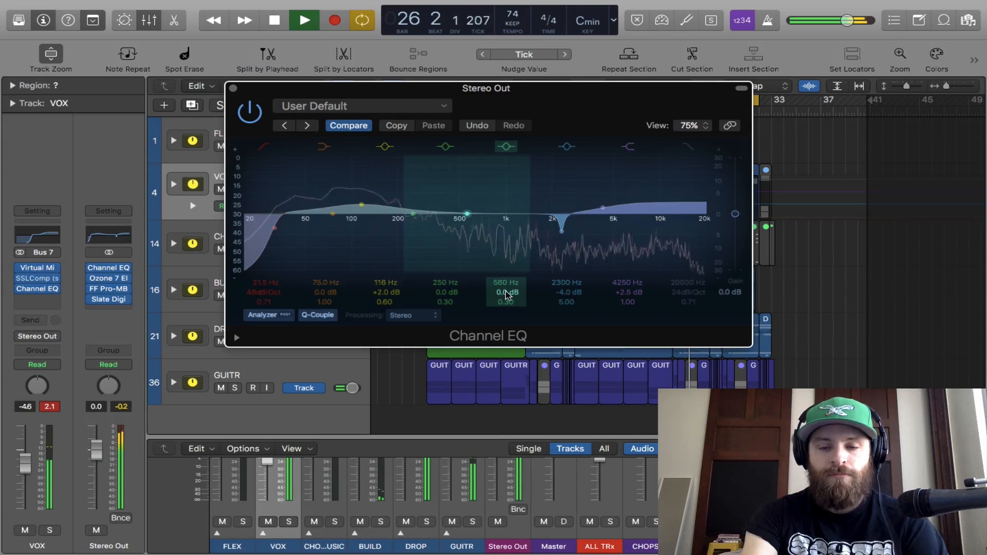
left_click_drag(362, 206, 357, 207)
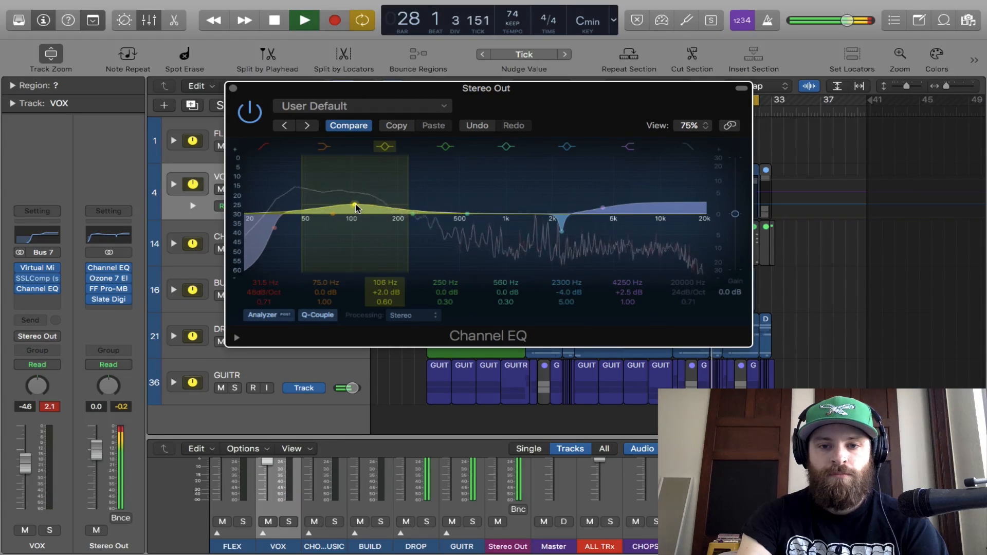
key("space")
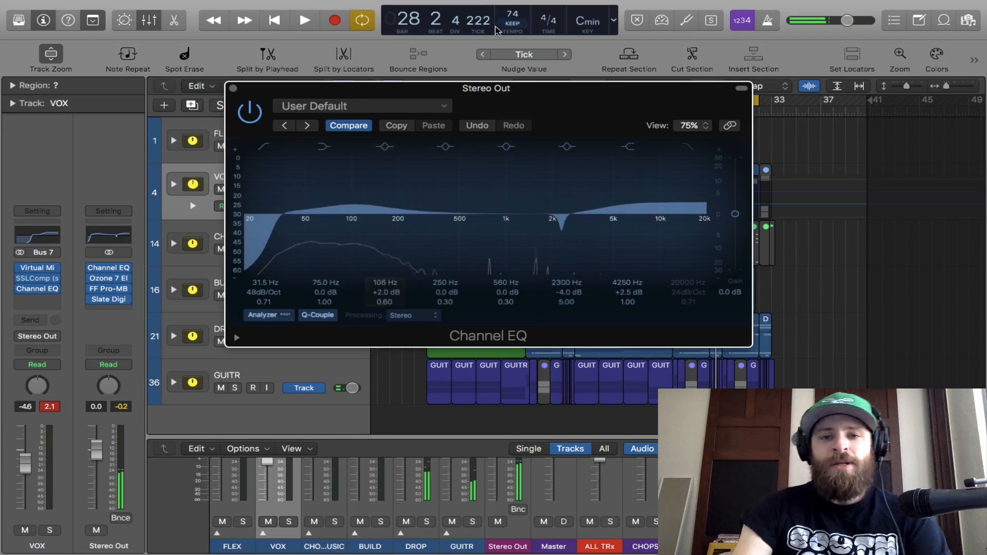
mouse_move(501, 2)
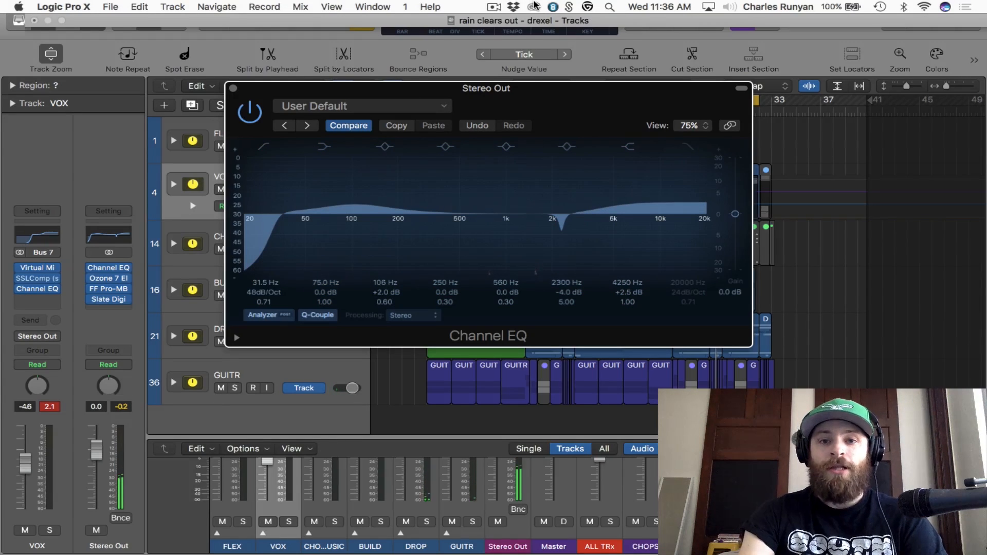
left_click(495, 6)
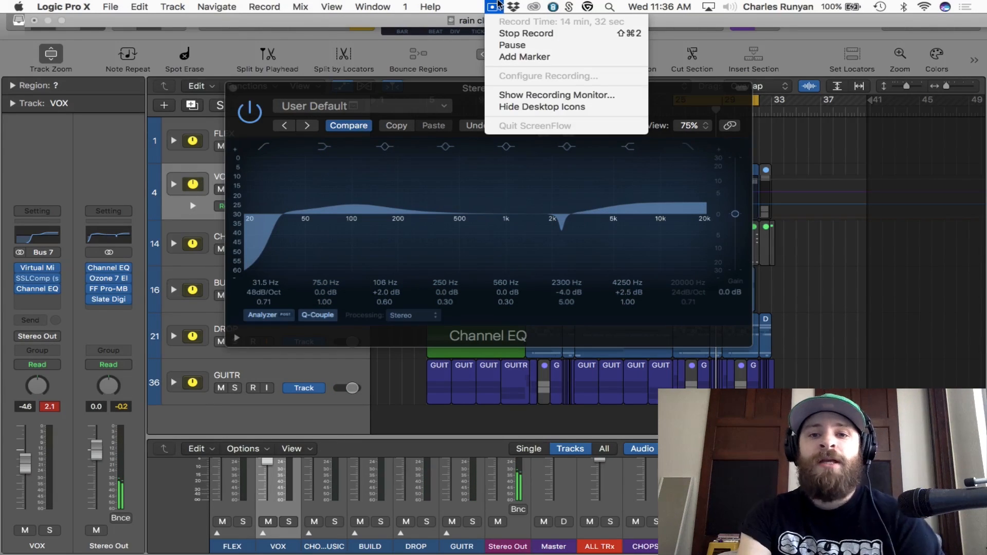
left_click(498, 5)
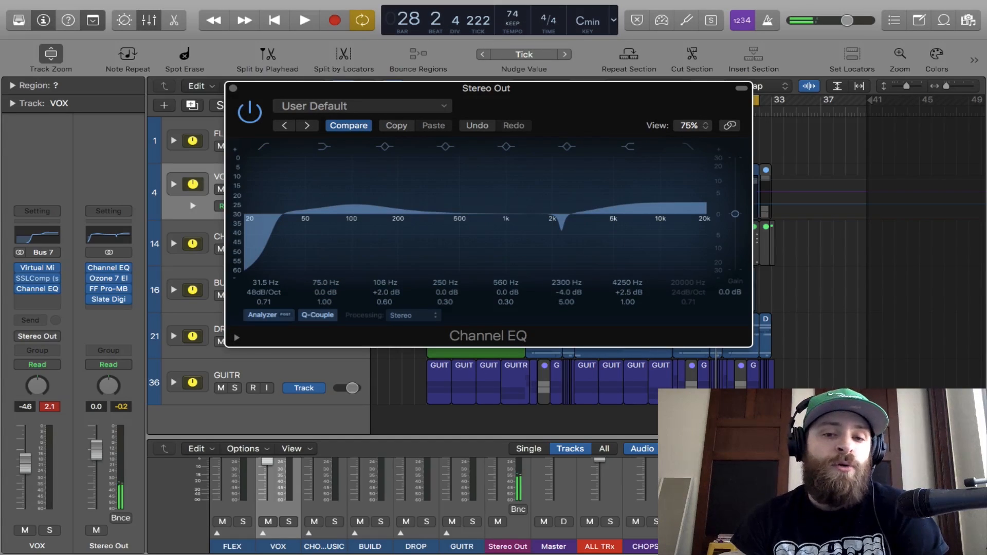